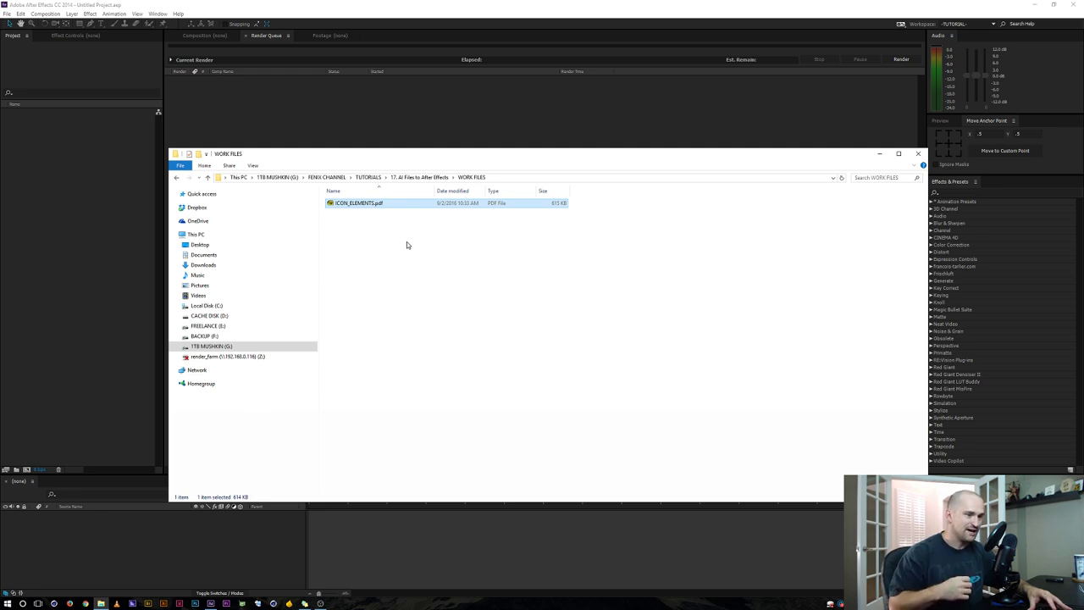
Preview ICON_ELEMENTS.pdf in the default viewer, close it, and open the file in Adobe Illustrator CC 2015
{"action": "double_click", "coordinate": [364, 204]}
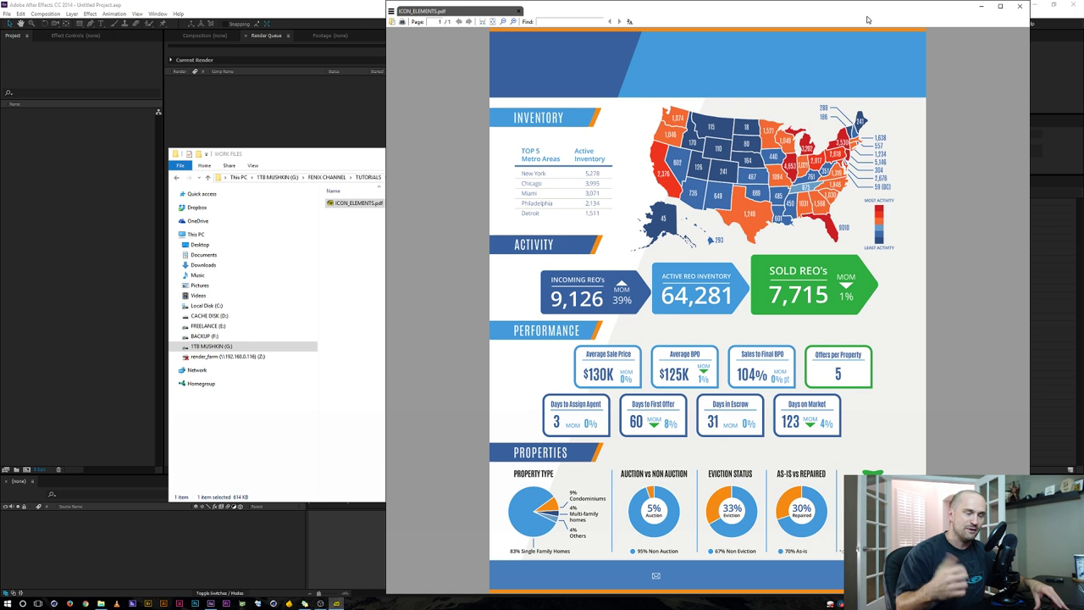
{"action": "left_click", "coordinate": [1020, 7]}
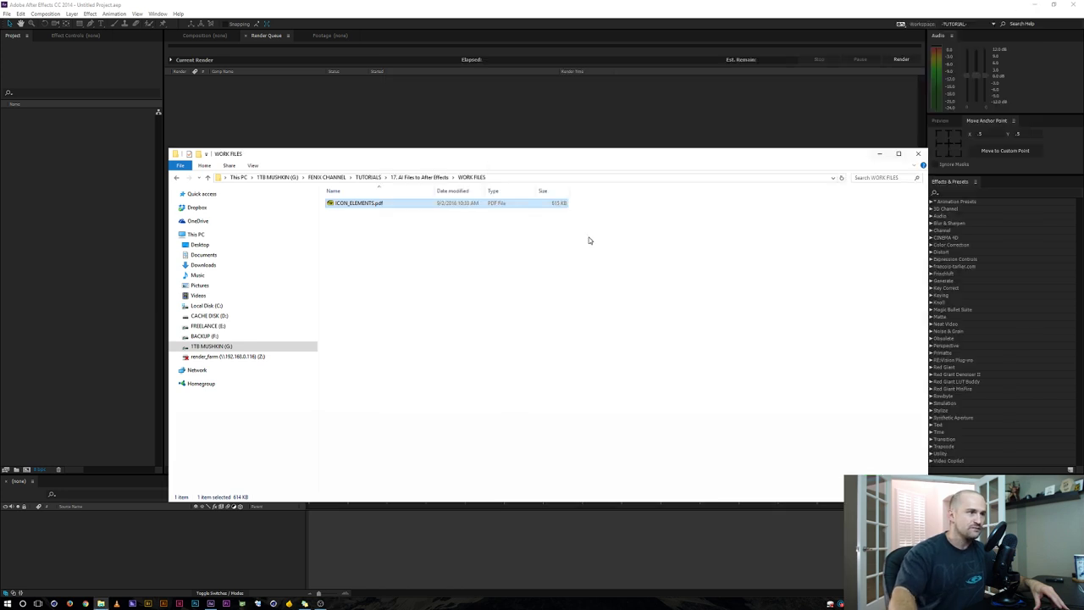
{"action": "right_click", "coordinate": [372, 205]}
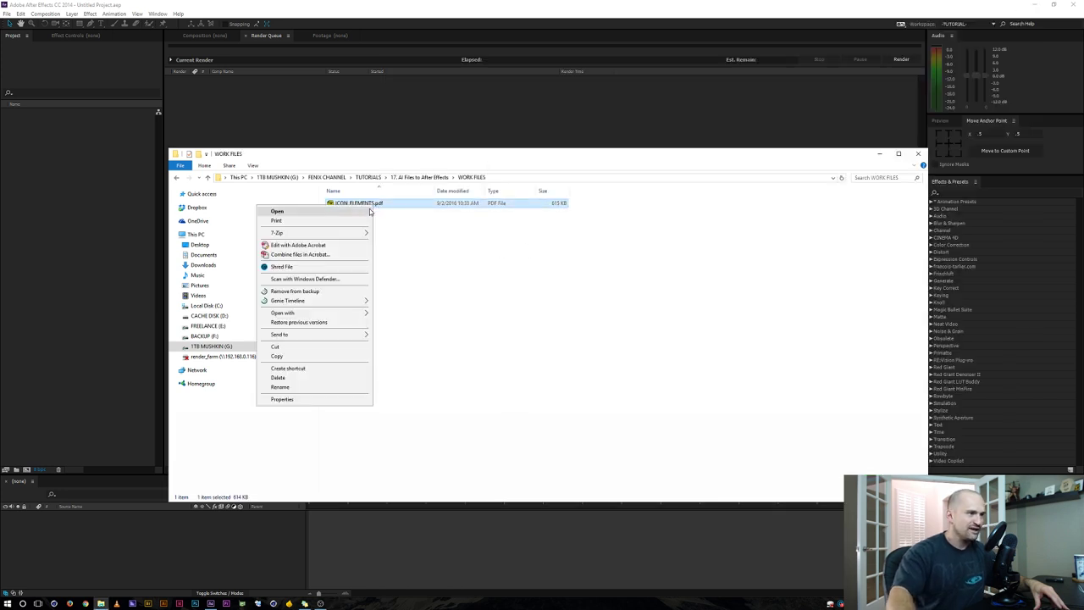
{"action": "mouse_move", "coordinate": [338, 312]}
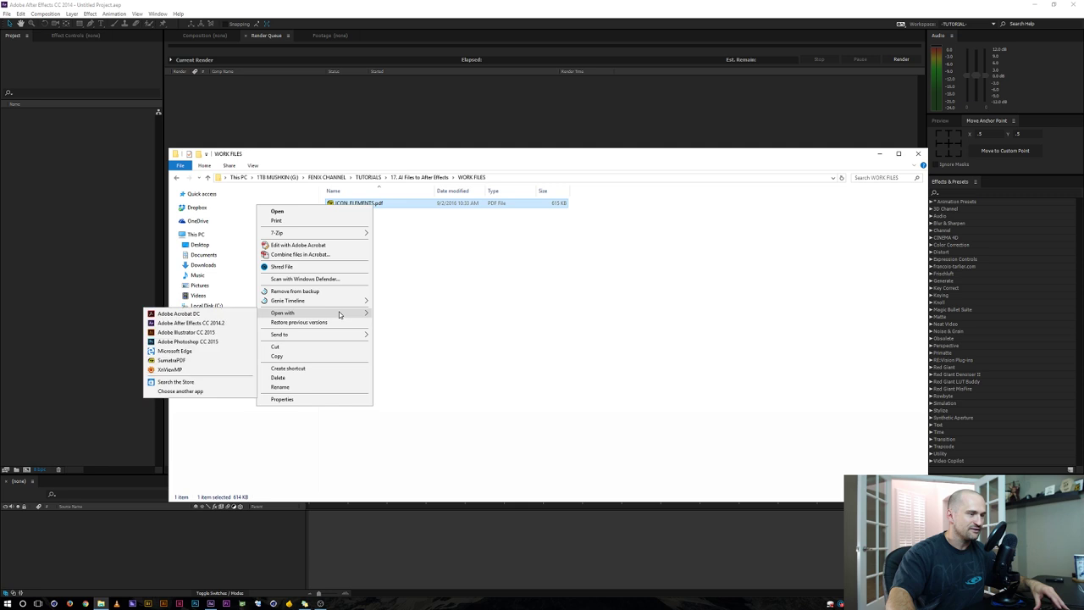
{"action": "left_click", "coordinate": [188, 332]}
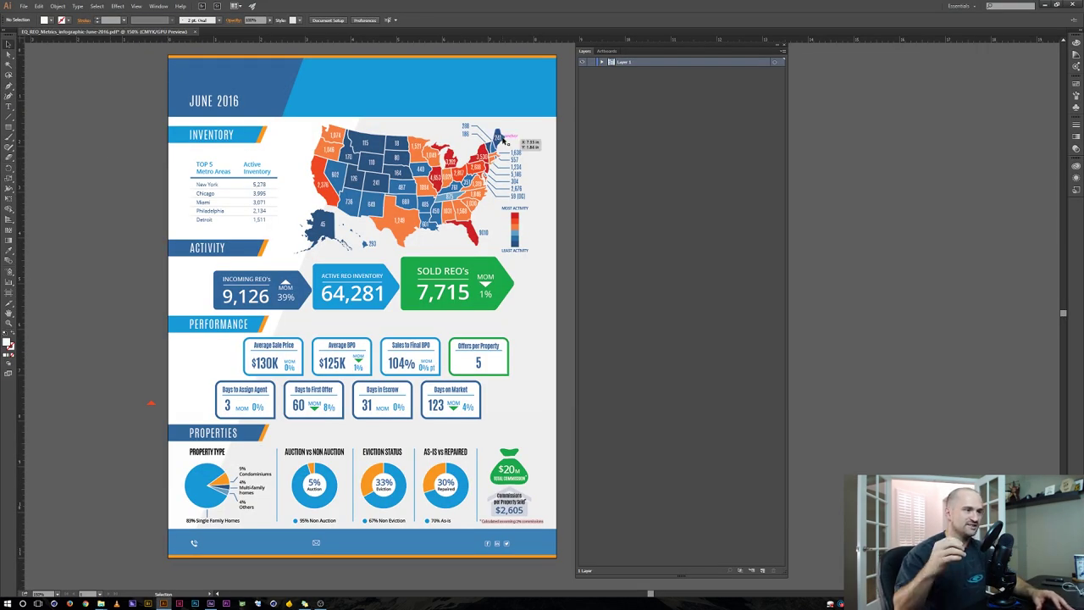
Try moving pieces of the Incoming REO's and Active REO Inventory arrows, undoing each move
{"action": "left_click_drag", "start_coordinate": [225, 282], "coordinate": [170, 288]}
{"action": "key", "text": "ctrl+z"}
{"action": "left_click_drag", "start_coordinate": [335, 275], "coordinate": [373, 259]}
{"action": "key", "text": "ctrl+z"}
Select the green Sold REO's arrow, expand Layer 1 to examine its contents, and clear the selection
{"action": "left_click", "coordinate": [453, 257]}
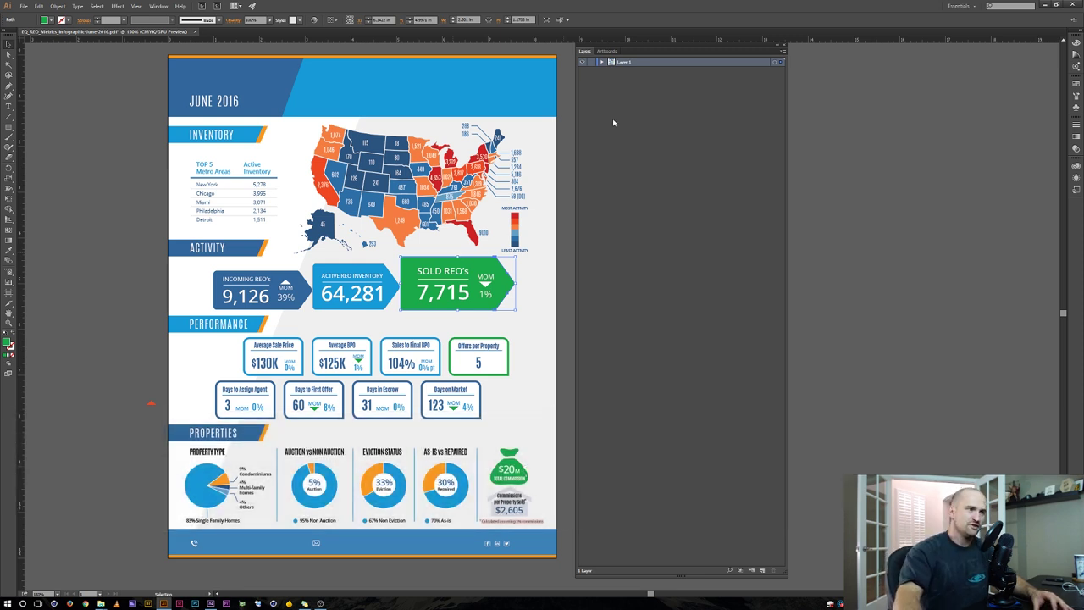
{"action": "left_click", "coordinate": [602, 62]}
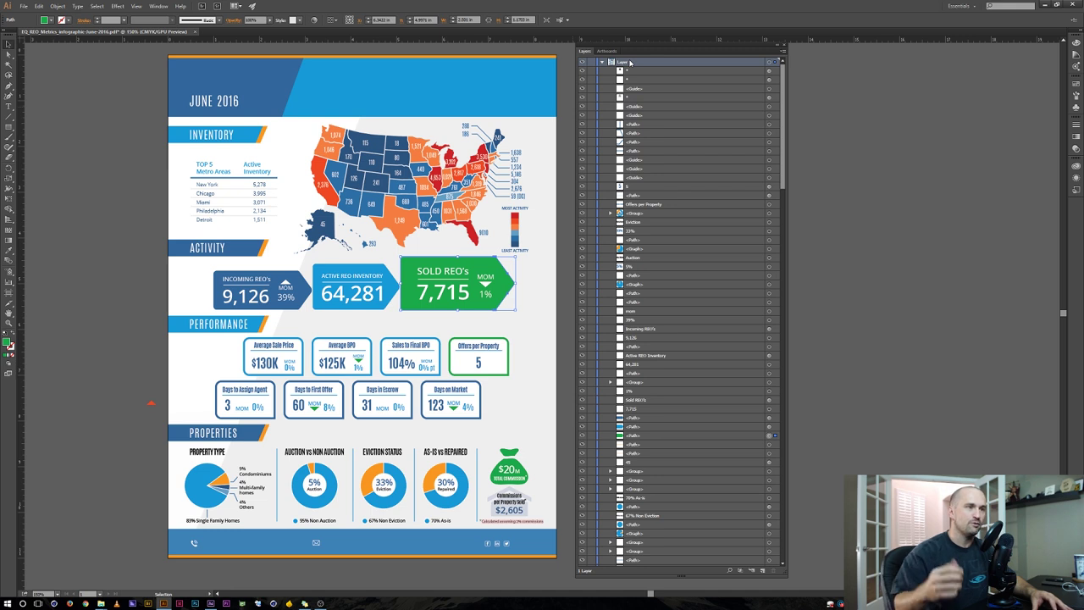
{"action": "left_click", "coordinate": [560, 263]}
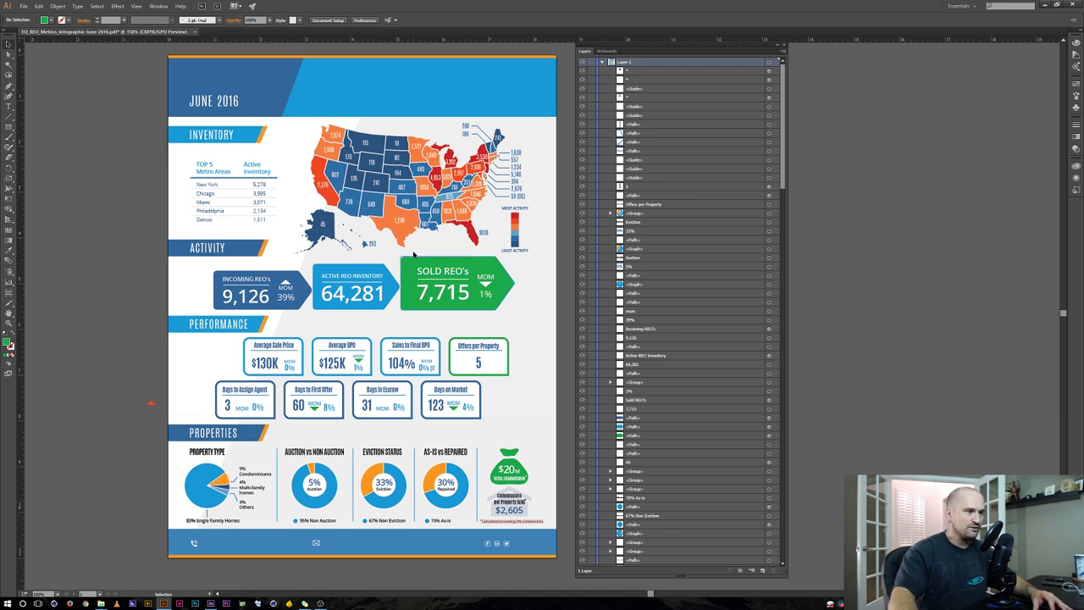
Group the green Sold REO's arrow with its text and MOM indicator, and deselect it
{"action": "left_click_drag", "start_coordinate": [414, 256], "coordinate": [466, 319]}
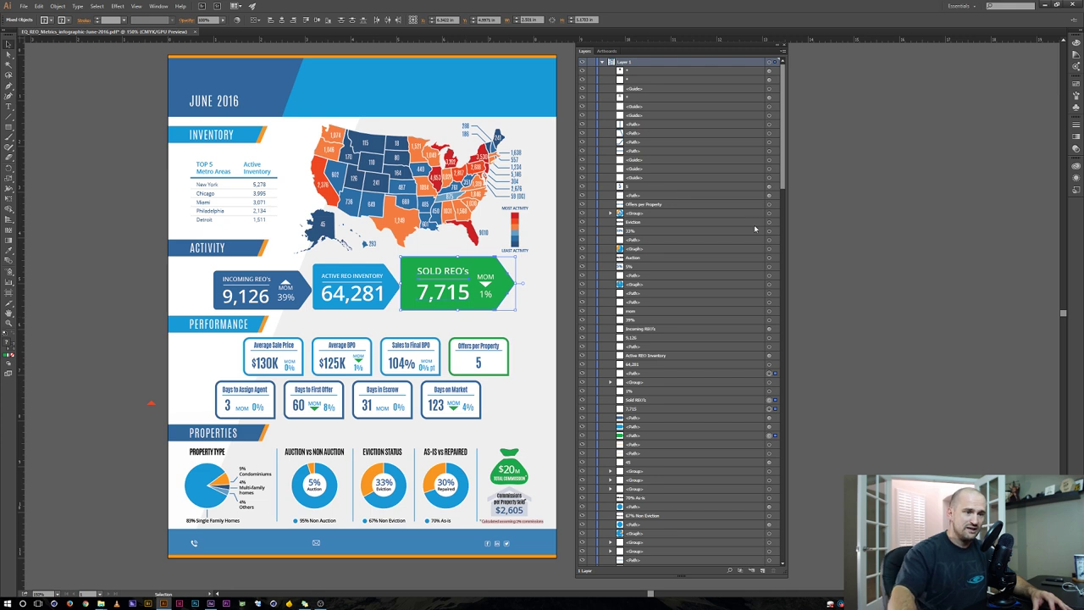
{"action": "scroll", "coordinate": [750, 232], "scroll_direction": "down", "scroll_amount": 5}
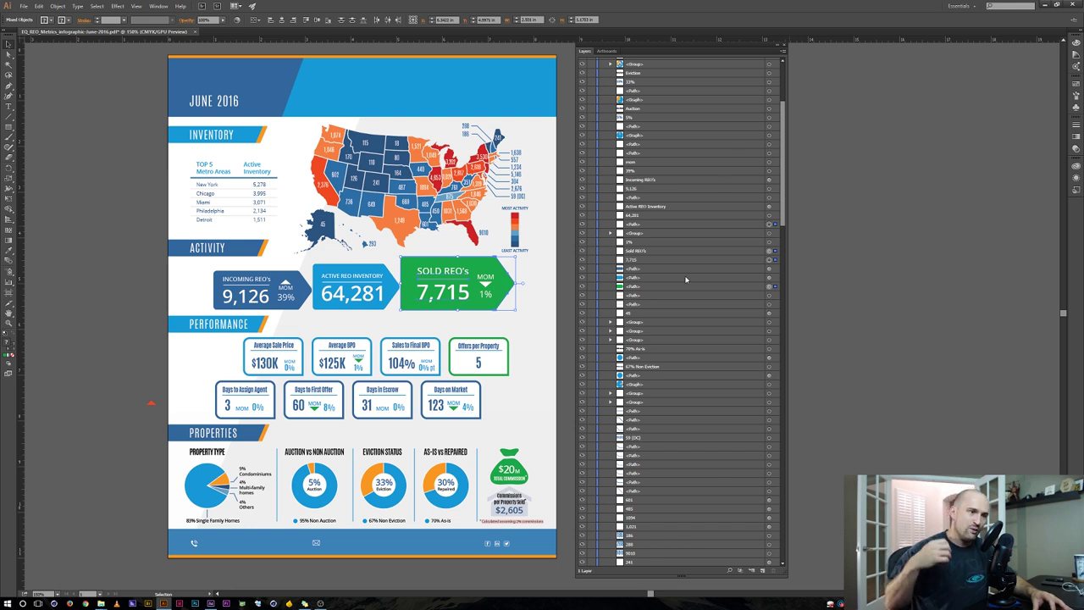
{"action": "key", "text": "ctrl+g"}
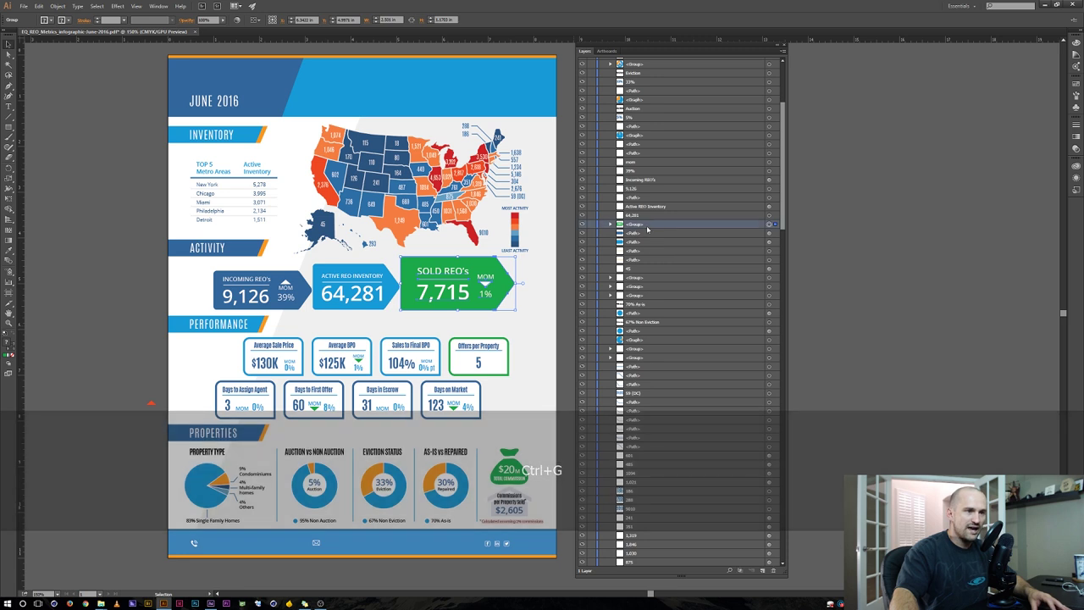
{"action": "key", "text": "ctrl+shift+a"}
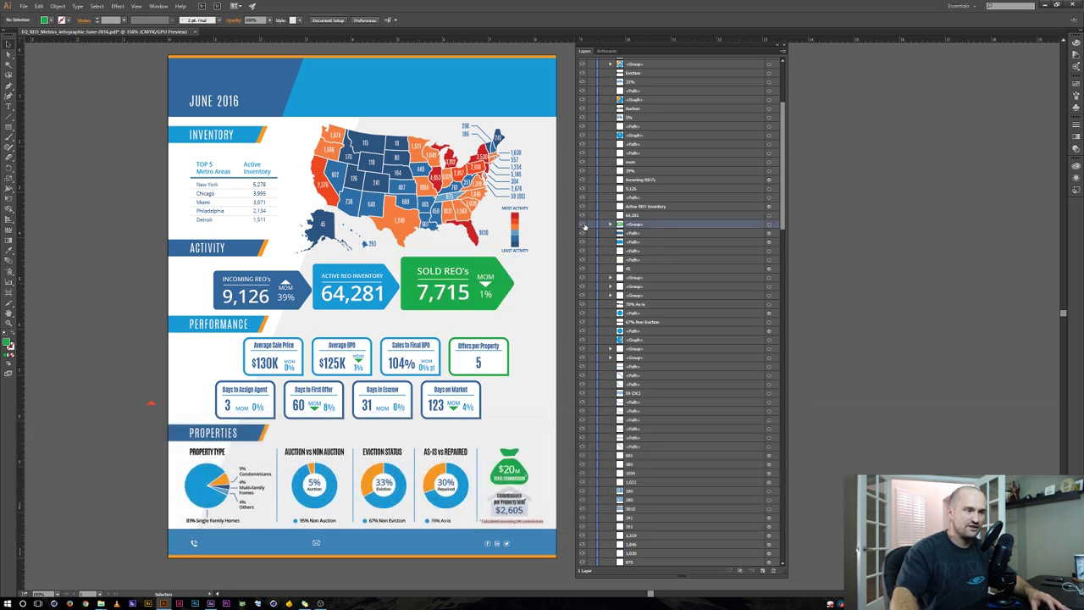
Create a new top-level layer, move the Sold REO's group into it, and collapse Layer 1
{"action": "scroll", "coordinate": [782, 188], "scroll_direction": "up", "scroll_amount": 5}
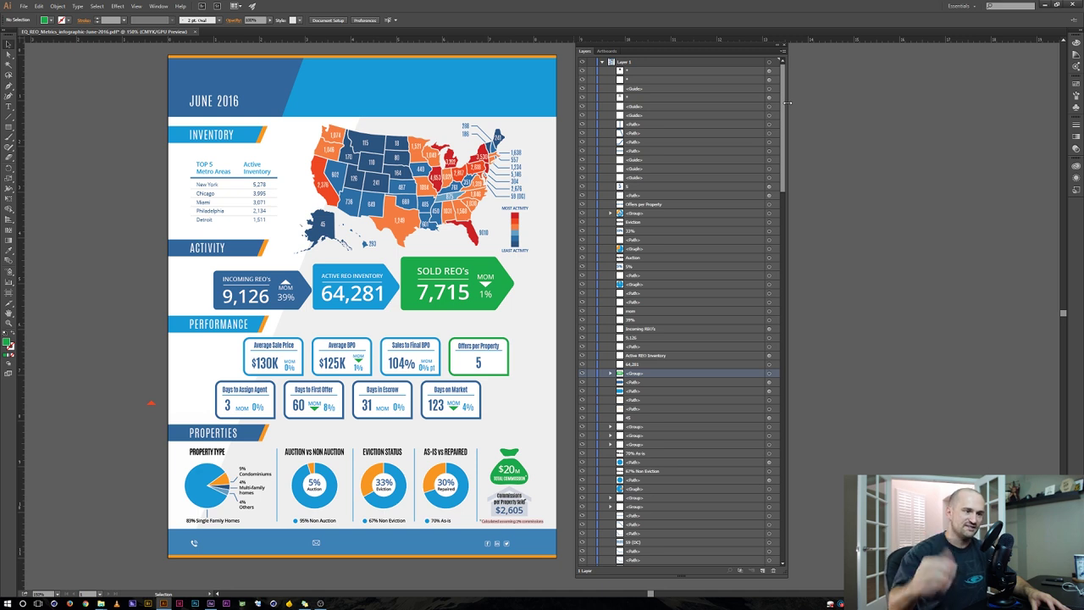
{"action": "left_click", "coordinate": [763, 571]}
{"action": "left_click_drag", "start_coordinate": [636, 385], "coordinate": [626, 62]}
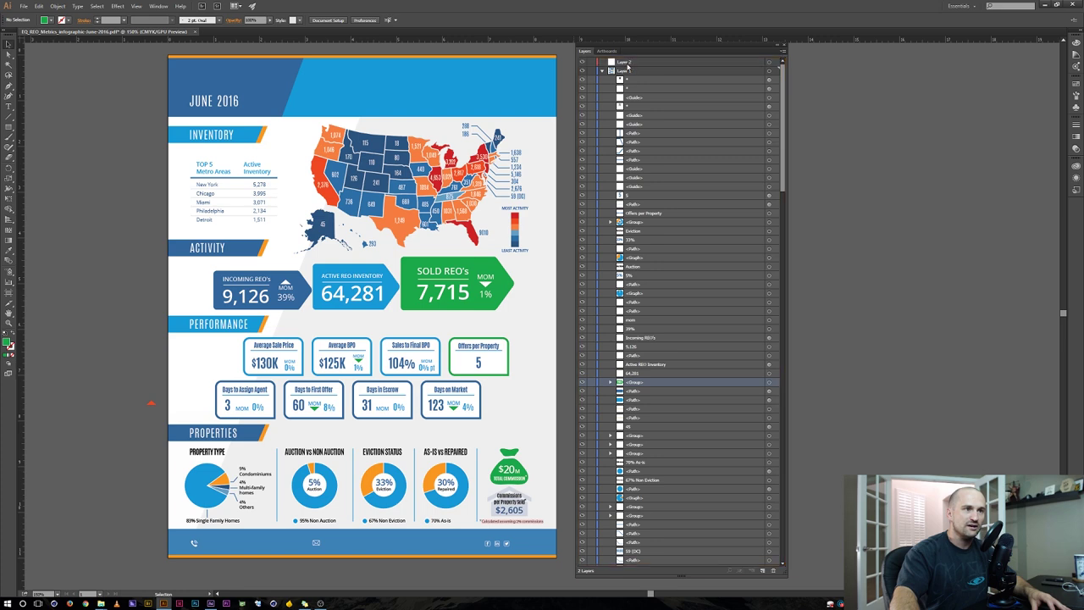
{"action": "left_click", "coordinate": [601, 71]}
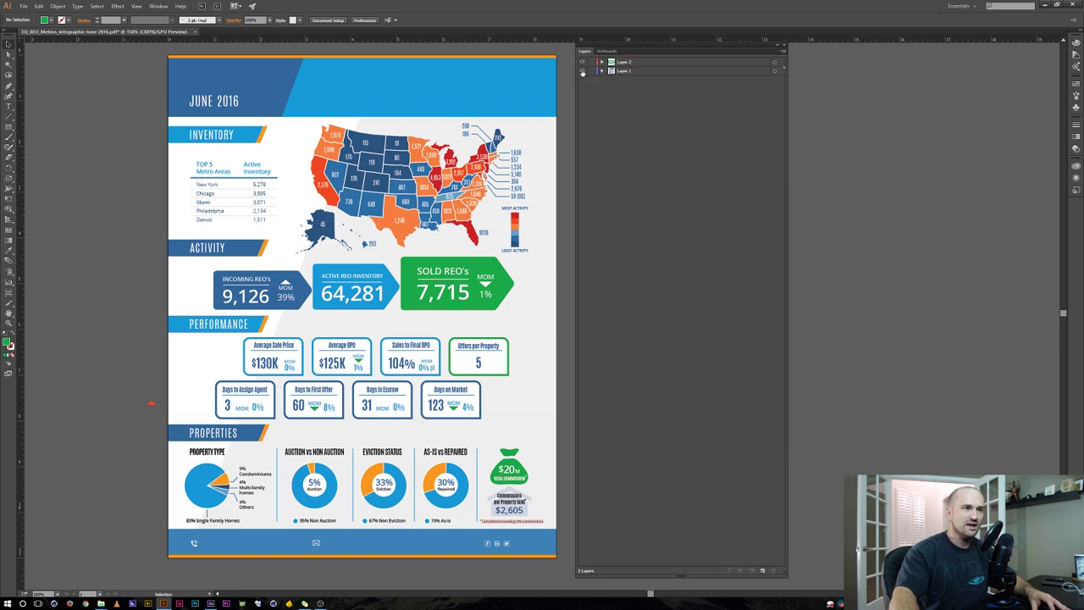
Toggle the visibility of Layer 1 and Layer 2 to check that the Sold REO's graphic is separated
{"action": "left_click", "coordinate": [582, 71]}
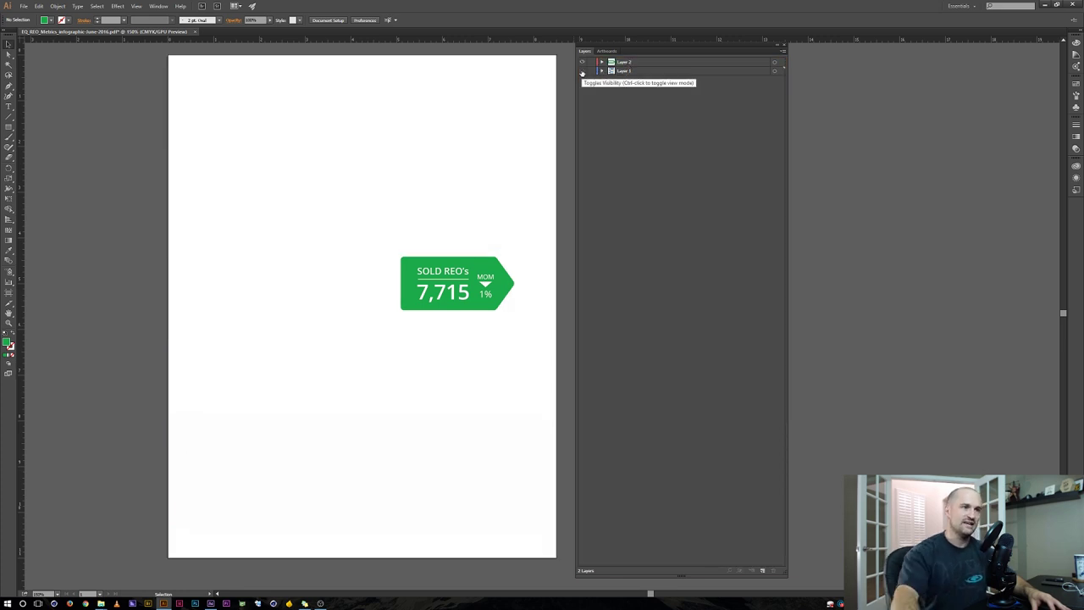
{"action": "left_click", "coordinate": [581, 71]}
{"action": "left_click", "coordinate": [582, 63]}
{"action": "left_click", "coordinate": [582, 62]}
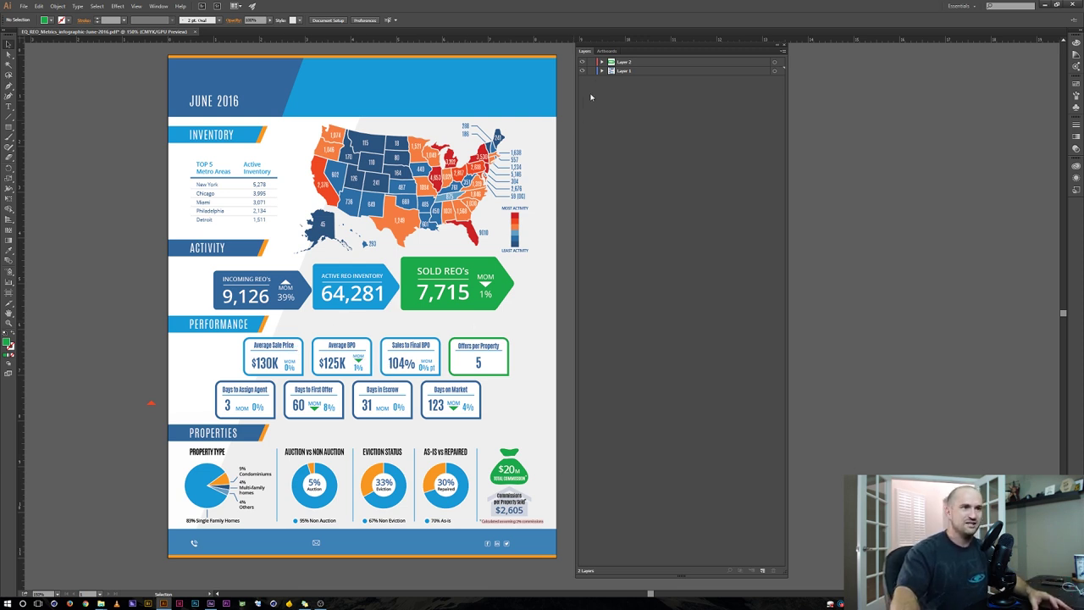
Group each upper-row Performance card separately: Average Sale Price, Average BPO, Sales to Final BPO and Offers per Property
{"action": "left_click", "coordinate": [602, 71]}
{"action": "left_click_drag", "start_coordinate": [241, 339], "coordinate": [309, 379]}
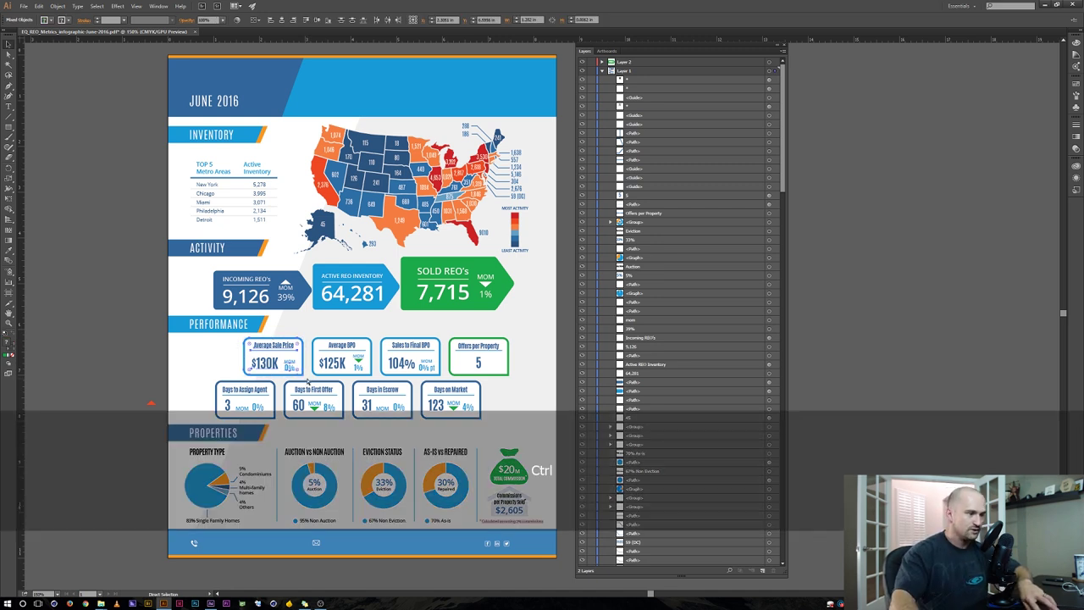
{"action": "key", "text": "ctrl+g"}
{"action": "left_click_drag", "start_coordinate": [331, 351], "coordinate": [324, 339]}
{"action": "key", "text": "ctrl+z"}
{"action": "left_click", "coordinate": [365, 381]}
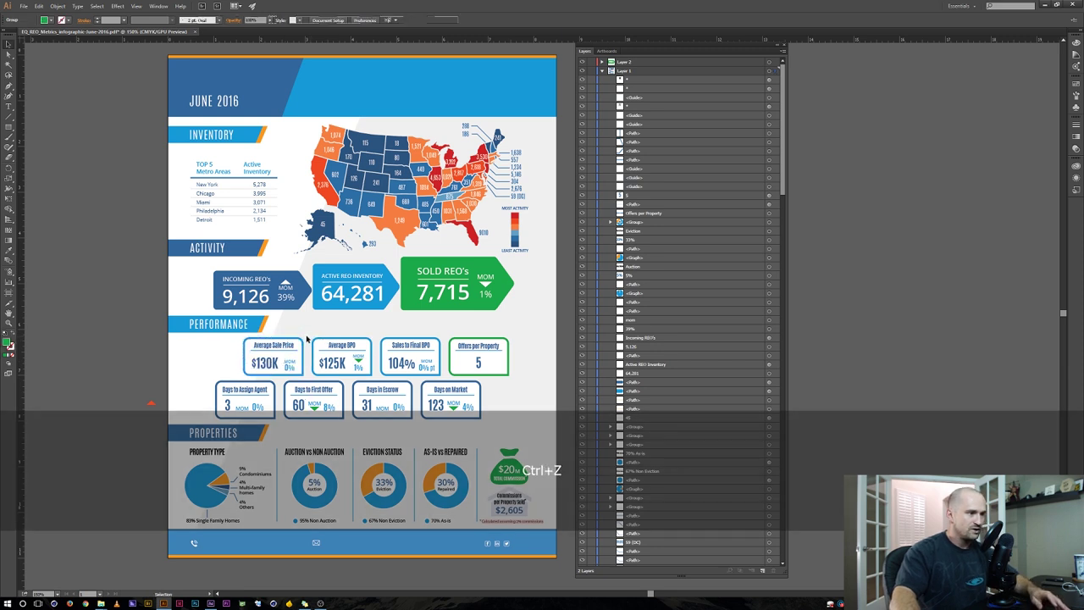
{"action": "left_click_drag", "start_coordinate": [366, 380], "coordinate": [381, 332]}
{"action": "key", "text": "ctrl+g"}
{"action": "left_click_drag", "start_coordinate": [398, 371], "coordinate": [444, 368]}
{"action": "key", "text": "ctrl+g"}
{"action": "left_click_drag", "start_coordinate": [525, 334], "coordinate": [452, 378]}
{"action": "key", "text": "ctrl+g"}
Group each lower-row Performance card separately: Days to Assign Agent, Days to First Offer, Days in Escrow and Days on Market
{"action": "left_click_drag", "start_coordinate": [213, 378], "coordinate": [278, 423]}
{"action": "key", "text": "ctrl+g"}
{"action": "left_click_drag", "start_coordinate": [281, 378], "coordinate": [351, 423]}
{"action": "key", "text": "ctrl+g"}
{"action": "left_click_drag", "start_coordinate": [351, 378], "coordinate": [416, 426]}
{"action": "key", "text": "ctrl+g"}
{"action": "key", "text": "ctrl+z"}
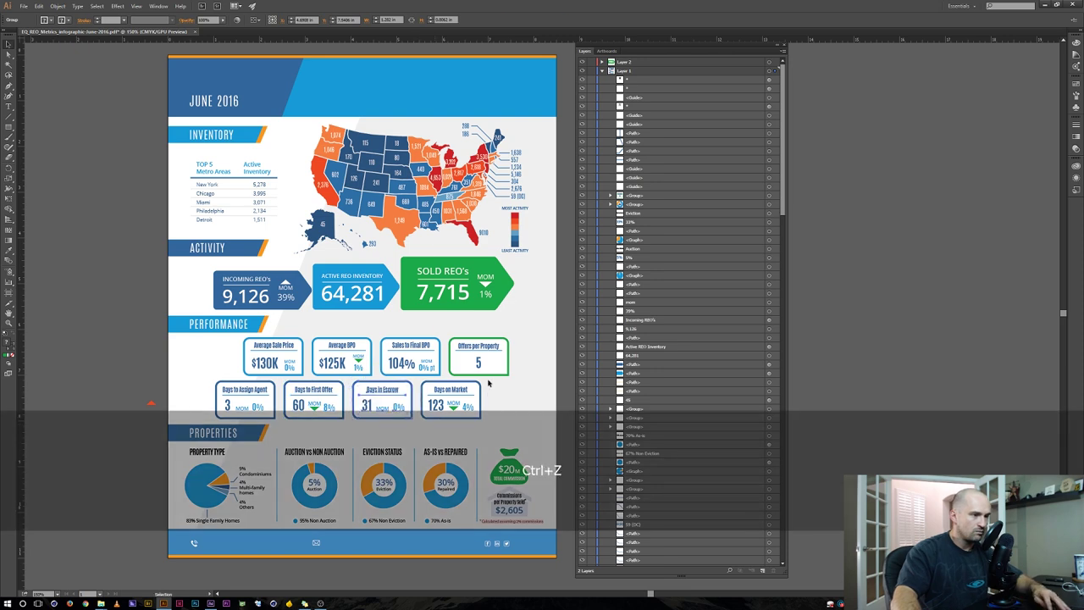
{"action": "left_click_drag", "start_coordinate": [488, 381], "coordinate": [418, 422]}
{"action": "key", "text": "ctrl+g"}
{"action": "left_click", "coordinate": [193, 363]}
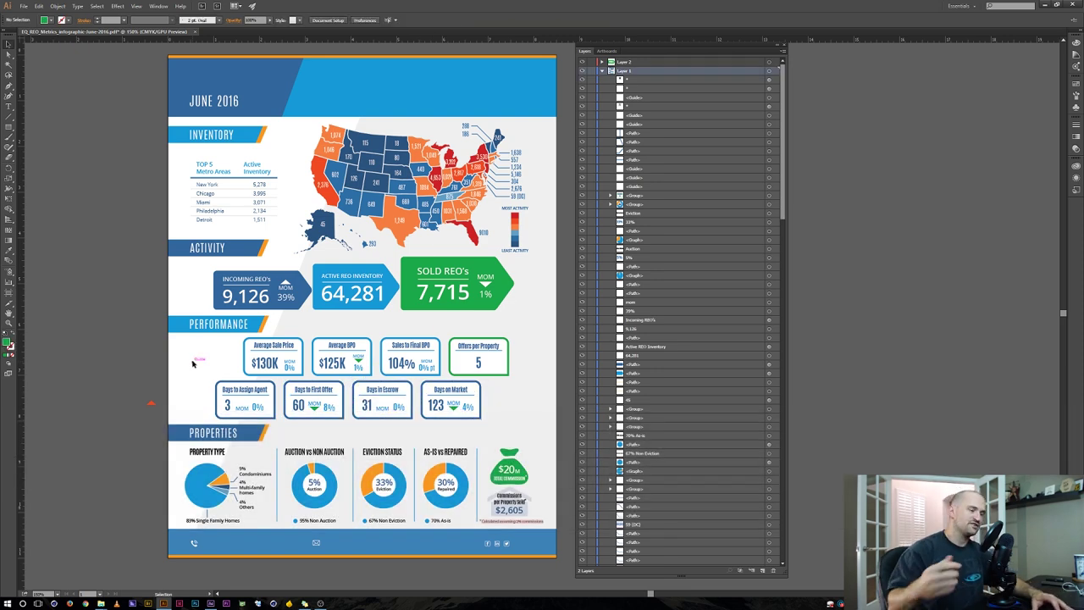
Create another layer, move all eight Performance card groups from Layer 1 into it, and collapse Layer 1
{"action": "left_click", "coordinate": [762, 570]}
{"action": "left_click_drag", "start_coordinate": [194, 336], "coordinate": [524, 424]}
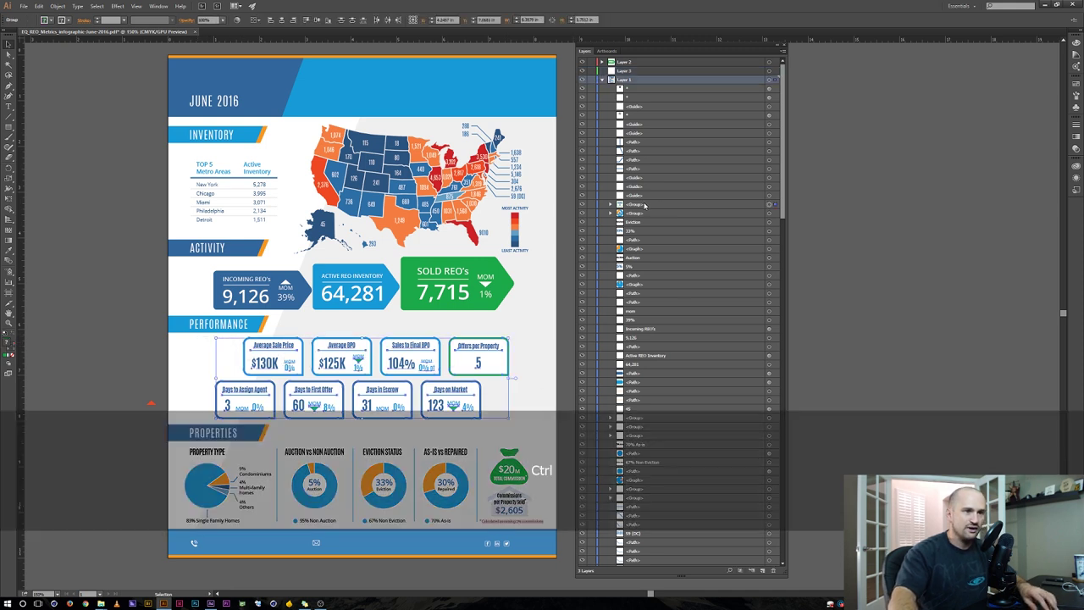
{"action": "left_click_drag", "start_coordinate": [784, 207], "coordinate": [789, 528]}
{"action": "key", "text": "ctrl"}
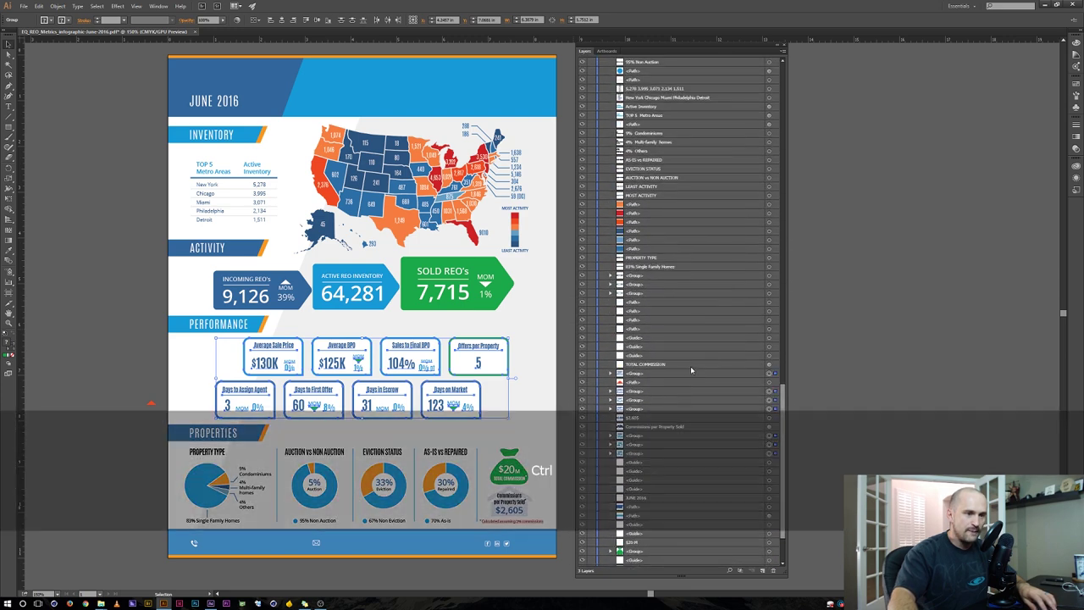
{"action": "left_click", "coordinate": [660, 373], "text": "ctrl"}
{"action": "left_click", "coordinate": [733, 390], "text": "ctrl"}
{"action": "left_click", "coordinate": [737, 400], "text": "ctrl"}
{"action": "left_click", "coordinate": [742, 408], "text": "ctrl"}
{"action": "left_click", "coordinate": [749, 437], "text": "ctrl"}
{"action": "left_click", "coordinate": [747, 444], "text": "ctrl"}
{"action": "left_click_drag", "start_coordinate": [783, 393], "coordinate": [804, 58]}
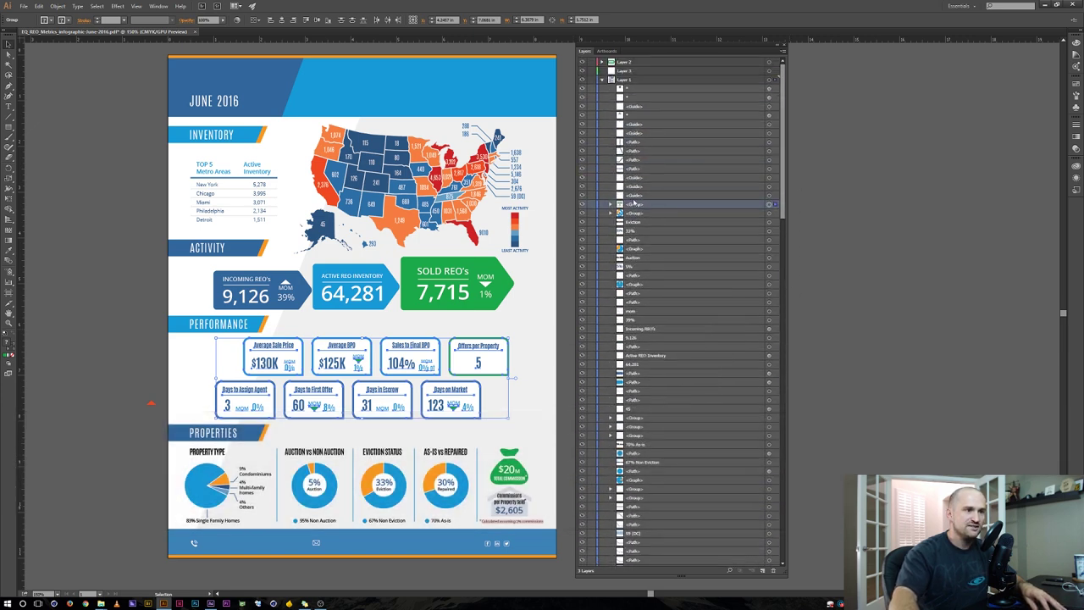
{"action": "left_click_drag", "start_coordinate": [633, 206], "coordinate": [626, 71]}
{"action": "left_click", "coordinate": [602, 80]}
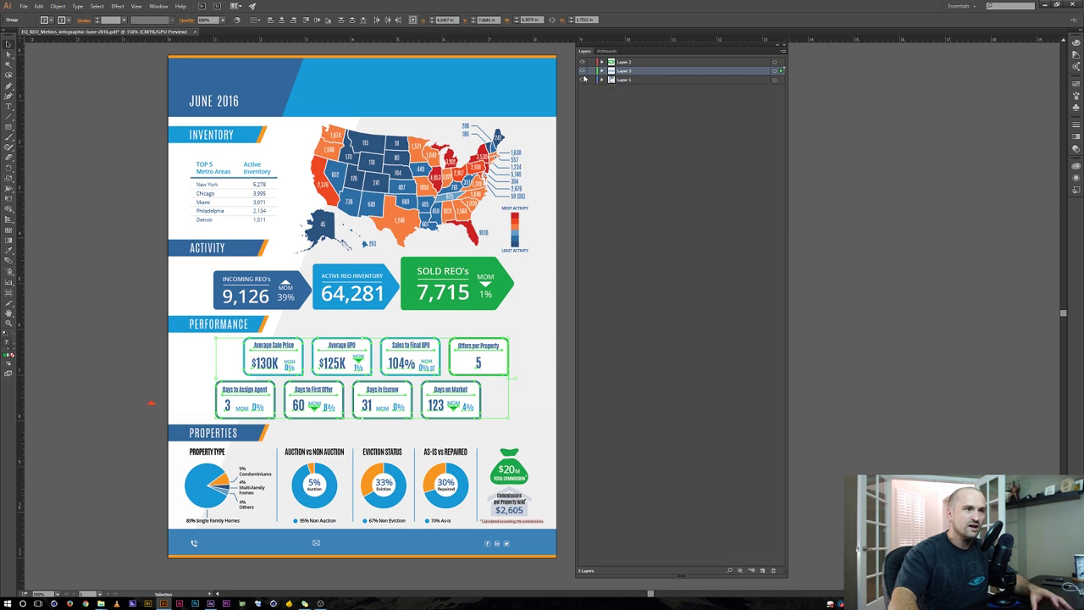
Hide Layer 1 and Layer 2, and toggle Layer 3 to check that it holds the eight cards
{"action": "left_click", "coordinate": [582, 80]}
{"action": "left_click", "coordinate": [582, 62]}
{"action": "left_click", "coordinate": [582, 72]}
{"action": "left_click", "coordinate": [582, 71]}
{"action": "left_click", "coordinate": [582, 71]}
{"action": "left_click", "coordinate": [581, 71]}
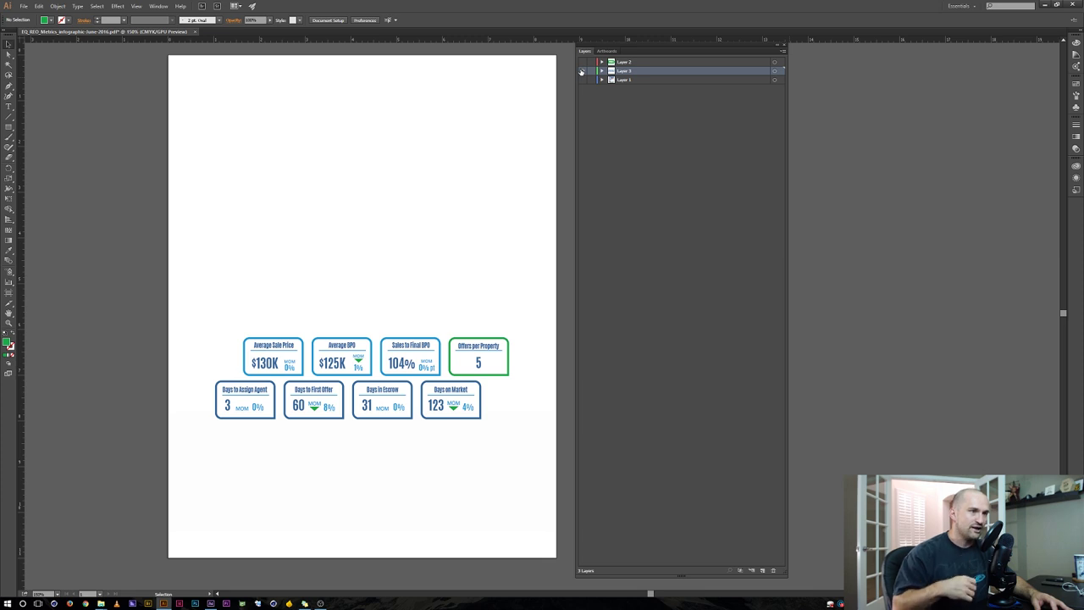
Target all artwork on Layer 3 and split the card groups into sublayers with Release to Layers (Build)
{"action": "left_click", "coordinate": [627, 138]}
{"action": "left_click", "coordinate": [653, 72]}
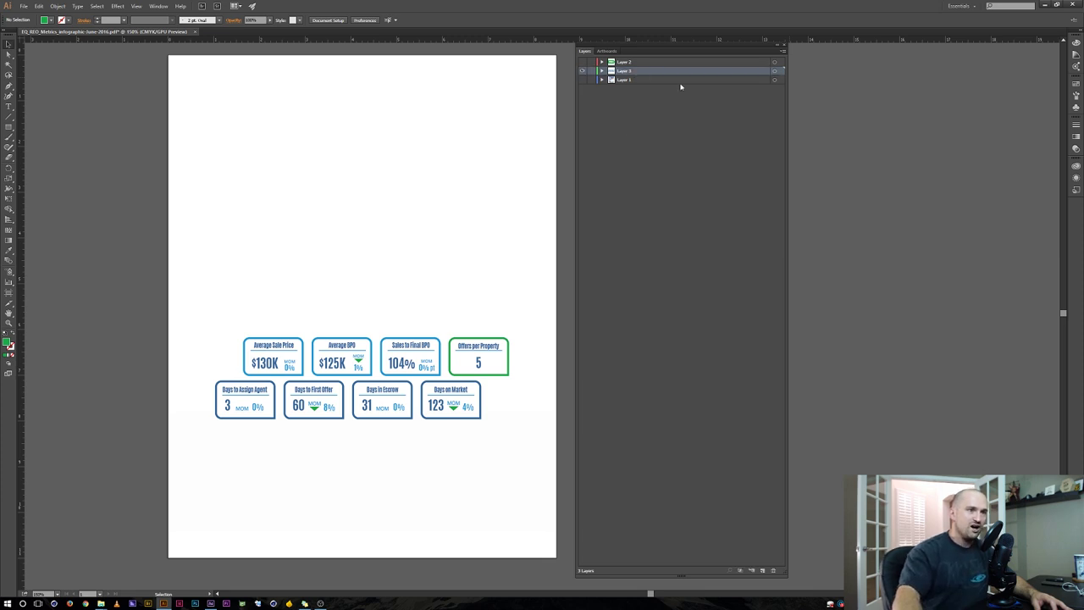
{"action": "left_click", "coordinate": [774, 70]}
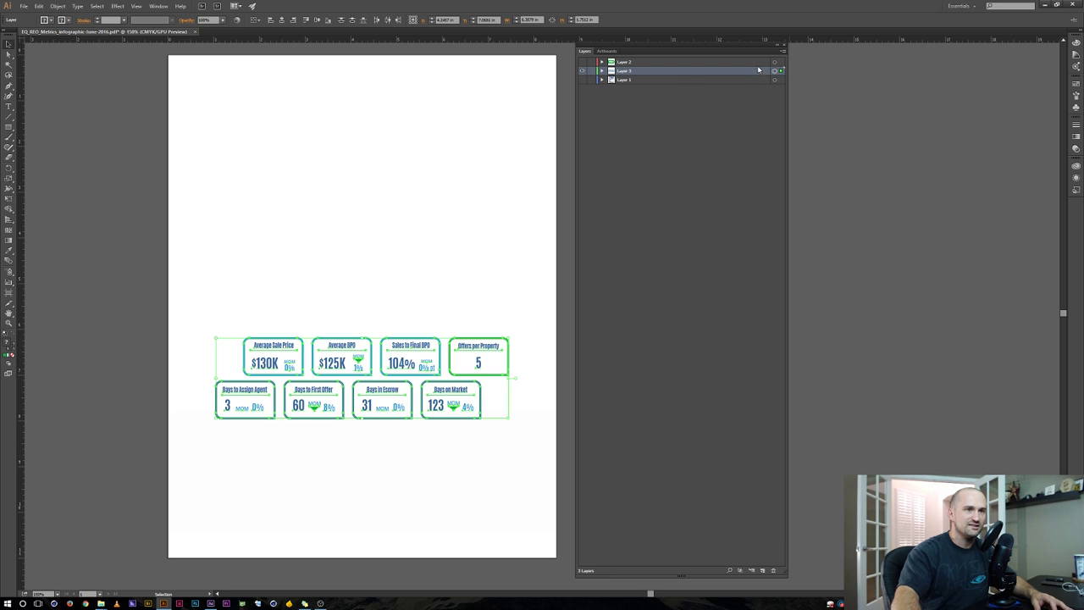
{"action": "left_click", "coordinate": [783, 49]}
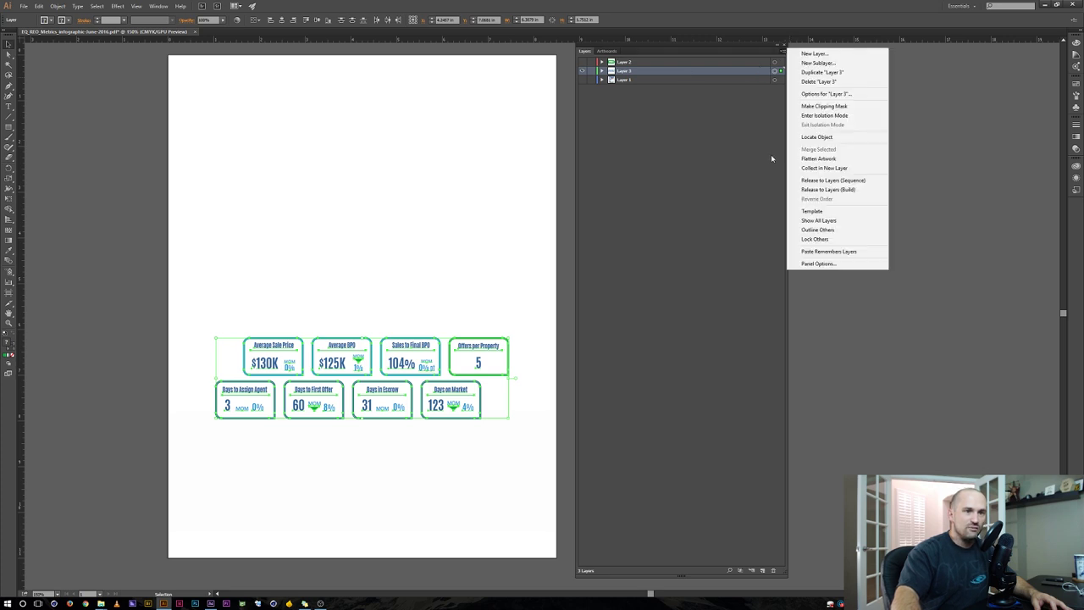
{"action": "left_click", "coordinate": [827, 190]}
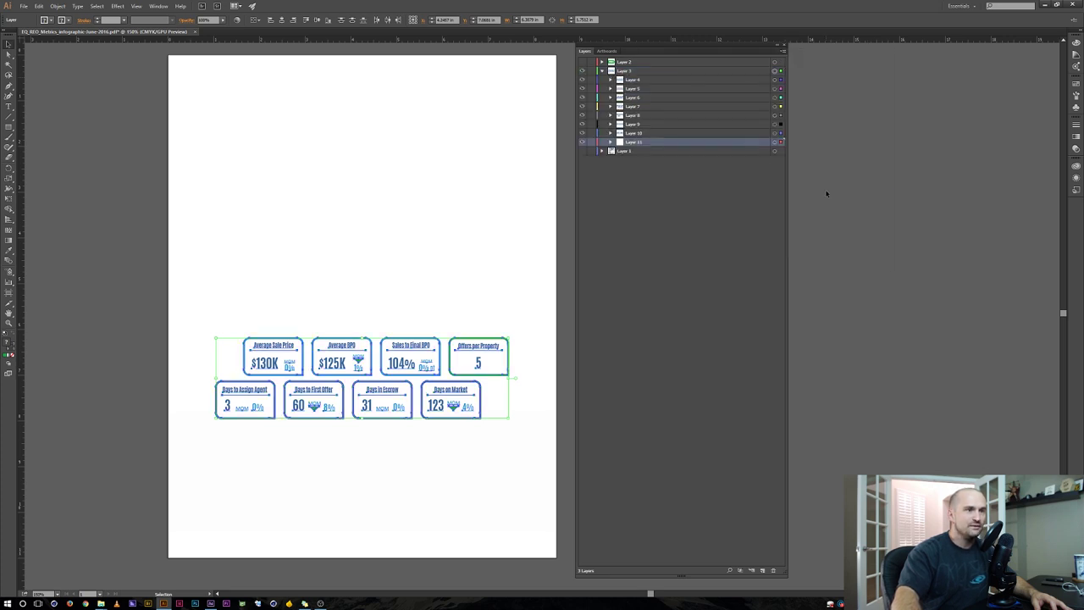
Examine the released sublayers Layer 4 to Layer 11 and toggle the visibility of their parent Layer 3
{"action": "left_click", "coordinate": [637, 82]}
{"action": "left_click", "coordinate": [632, 142]}
{"action": "left_click", "coordinate": [634, 88]}
{"action": "left_click", "coordinate": [633, 80]}
{"action": "left_click", "coordinate": [637, 142]}
{"action": "left_click", "coordinate": [583, 75]}
{"action": "left_click", "coordinate": [583, 74]}
{"action": "left_click", "coordinate": [583, 75]}
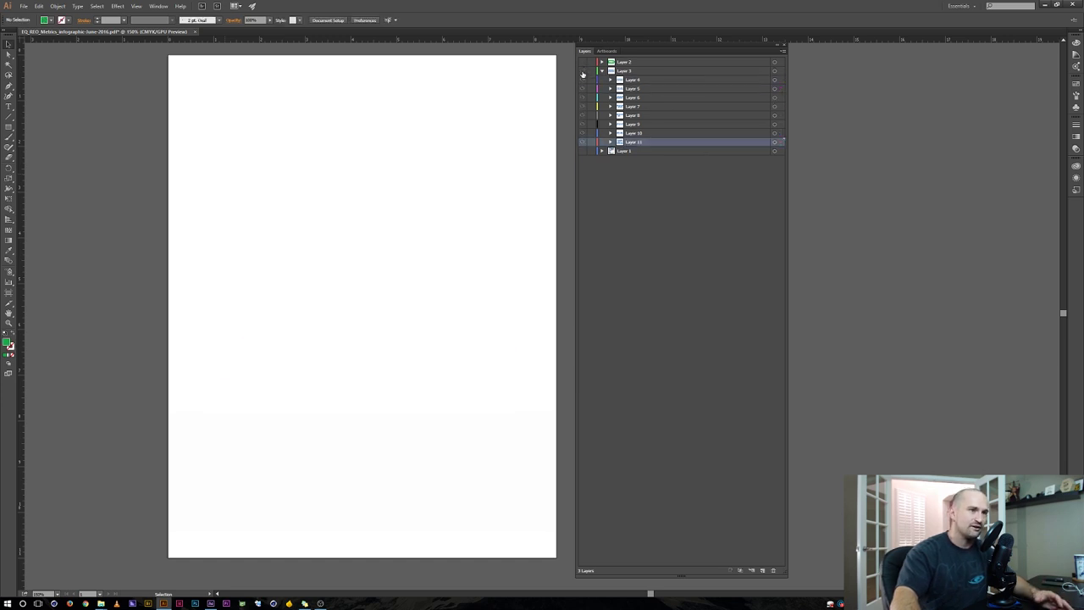
Move Layer 4 through Layer 11 out of Layer 3 to the top level, directly below Layer 2
{"action": "left_click", "coordinate": [629, 80]}
{"action": "left_click", "coordinate": [632, 141], "text": "shift"}
{"action": "left_click_drag", "start_coordinate": [629, 79], "coordinate": [630, 67]}
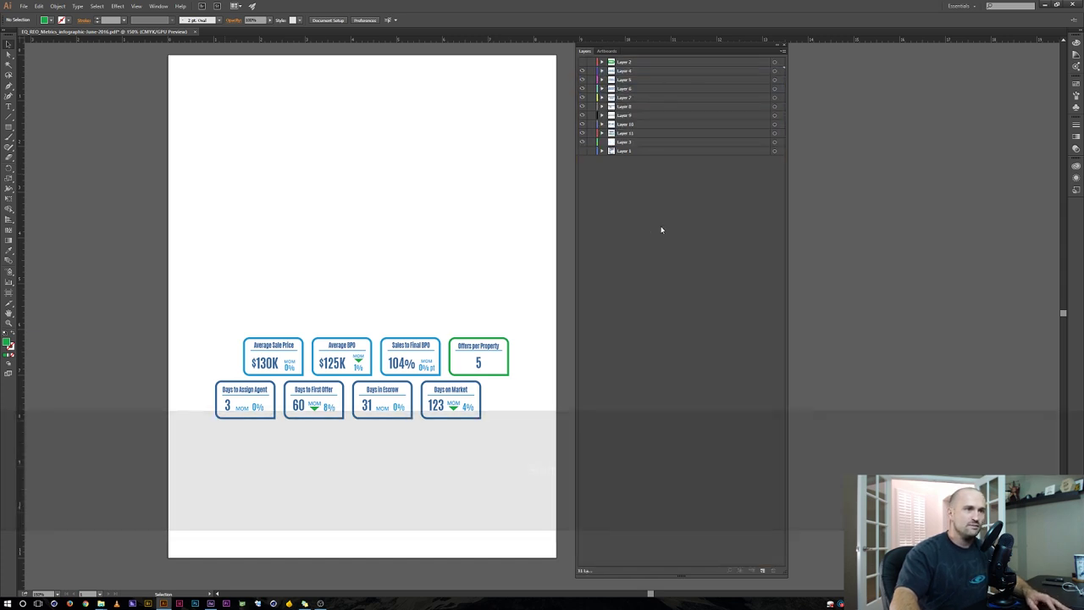
Hide the released card layers one after another to check them, and show them all again together with Layer 2
{"action": "left_click", "coordinate": [582, 72]}
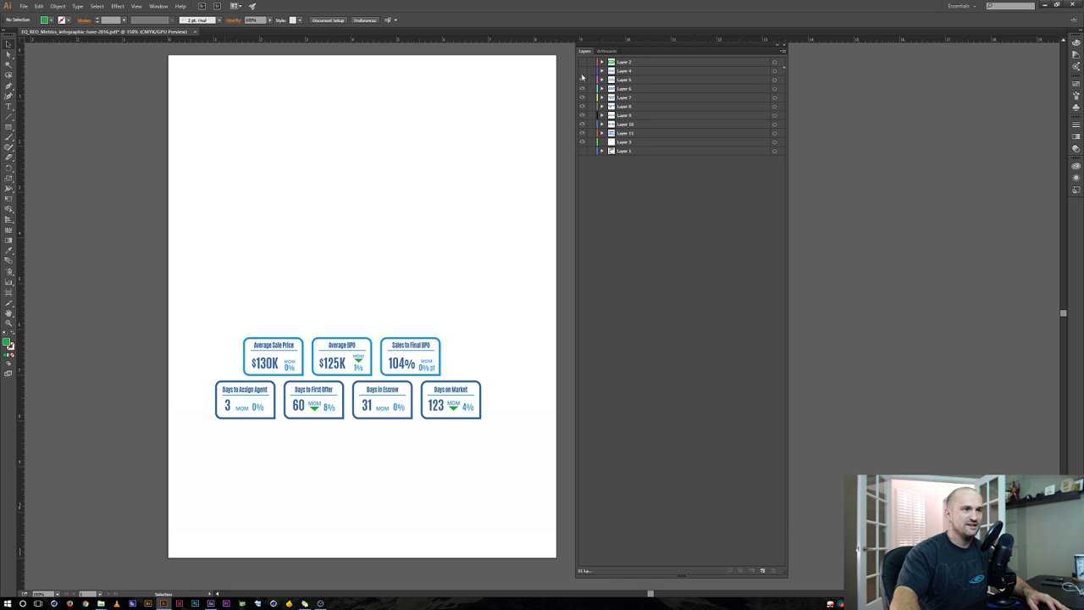
{"action": "left_click_drag", "start_coordinate": [582, 84], "coordinate": [583, 142]}
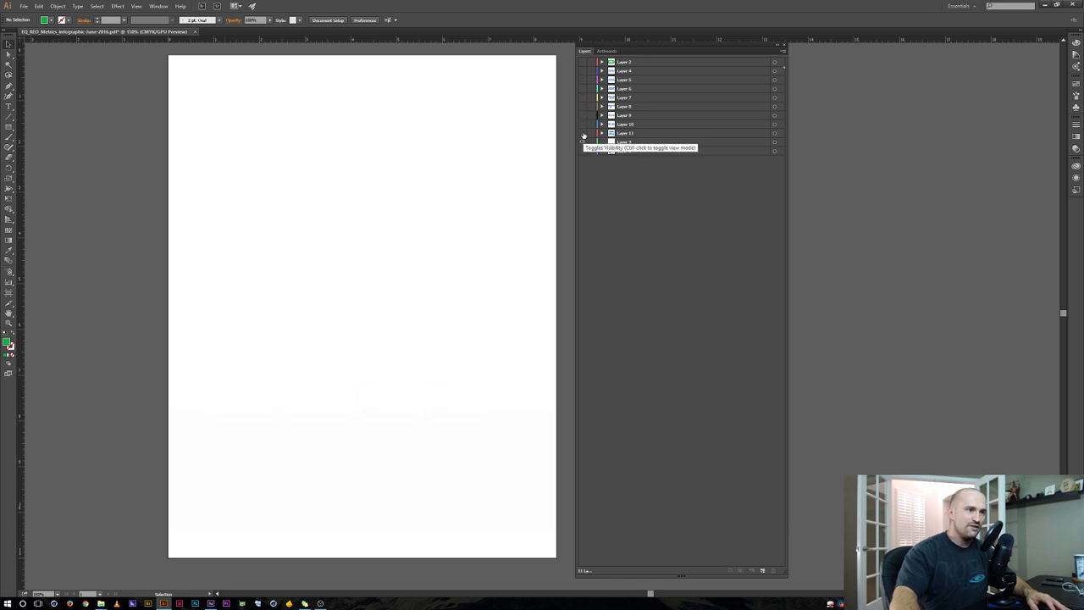
{"action": "left_click", "coordinate": [582, 143]}
{"action": "left_click_drag", "start_coordinate": [582, 71], "coordinate": [583, 62]}
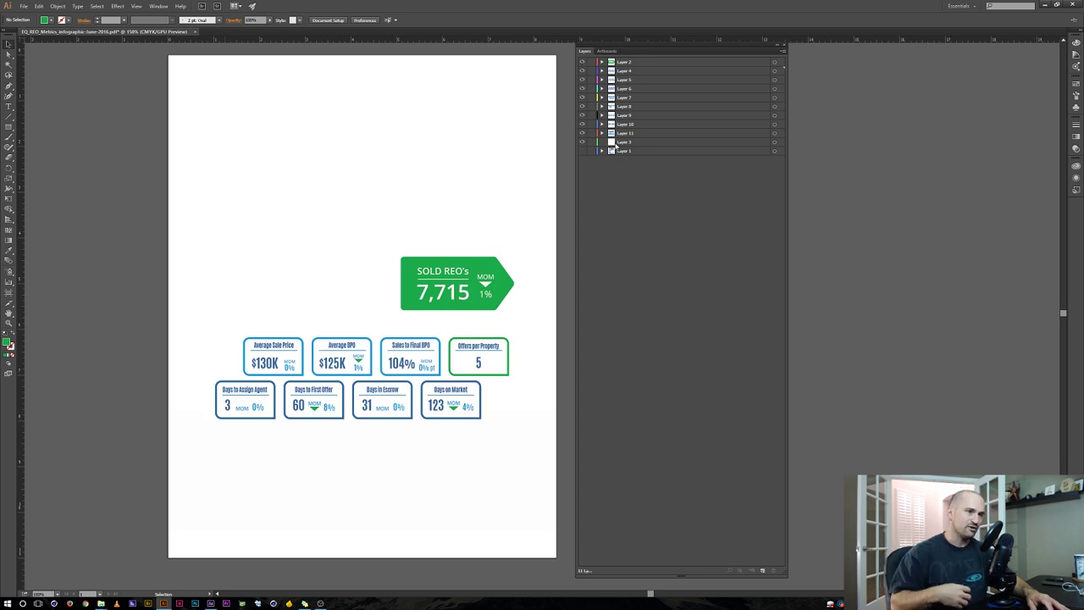
Show Layer 1 again, and check the uppermost layers of the prepared ICON_ELEMENTS.ai document by toggling their visibility
{"action": "left_click", "coordinate": [582, 151]}
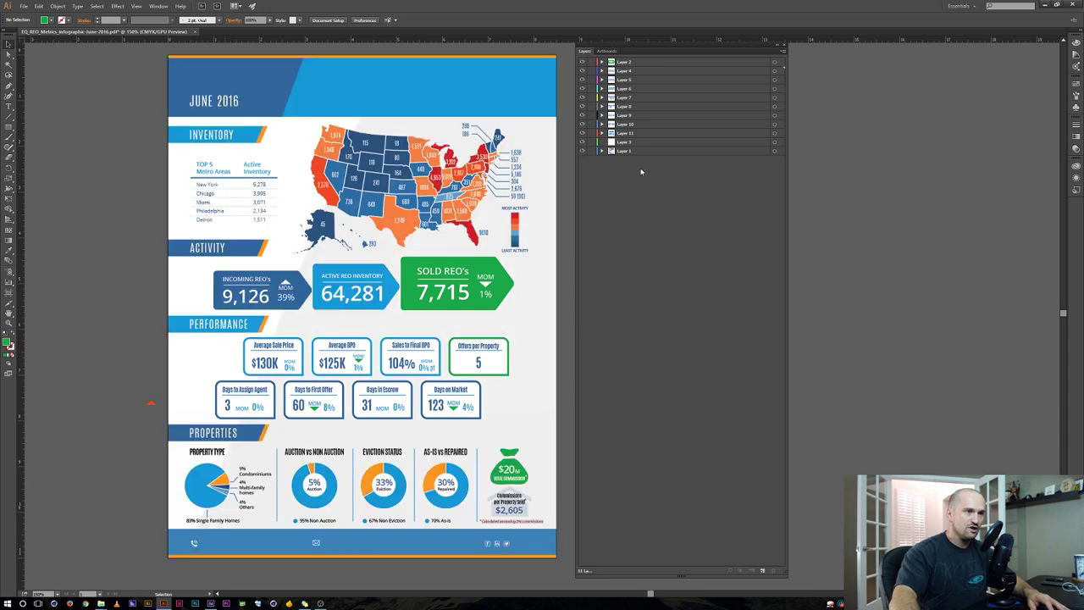
{"action": "left_click", "coordinate": [584, 73]}
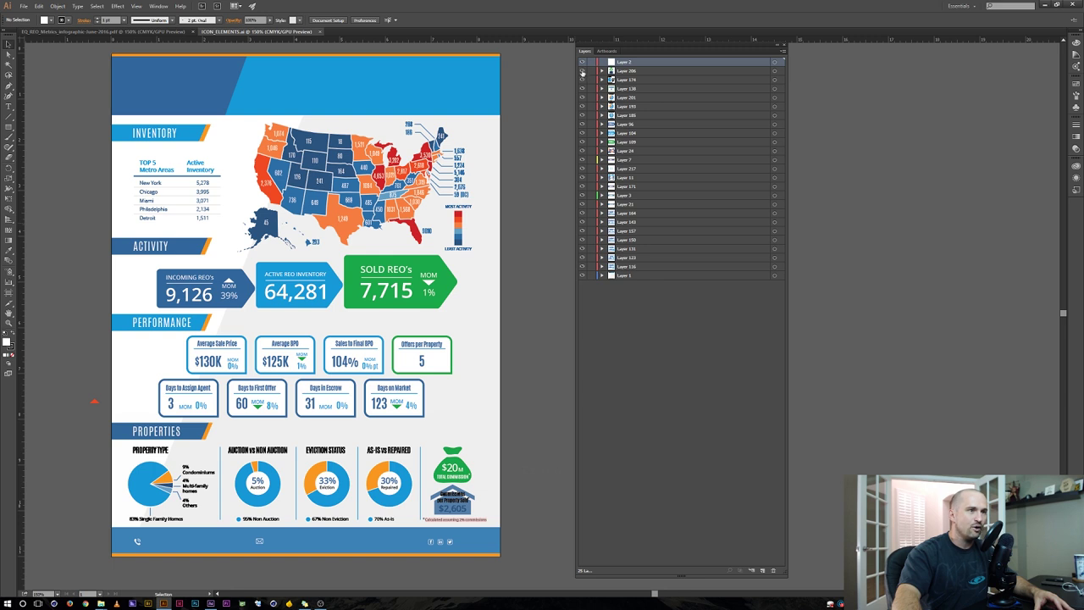
{"action": "left_click_drag", "start_coordinate": [582, 71], "coordinate": [582, 87]}
{"action": "left_click", "coordinate": [662, 364]}
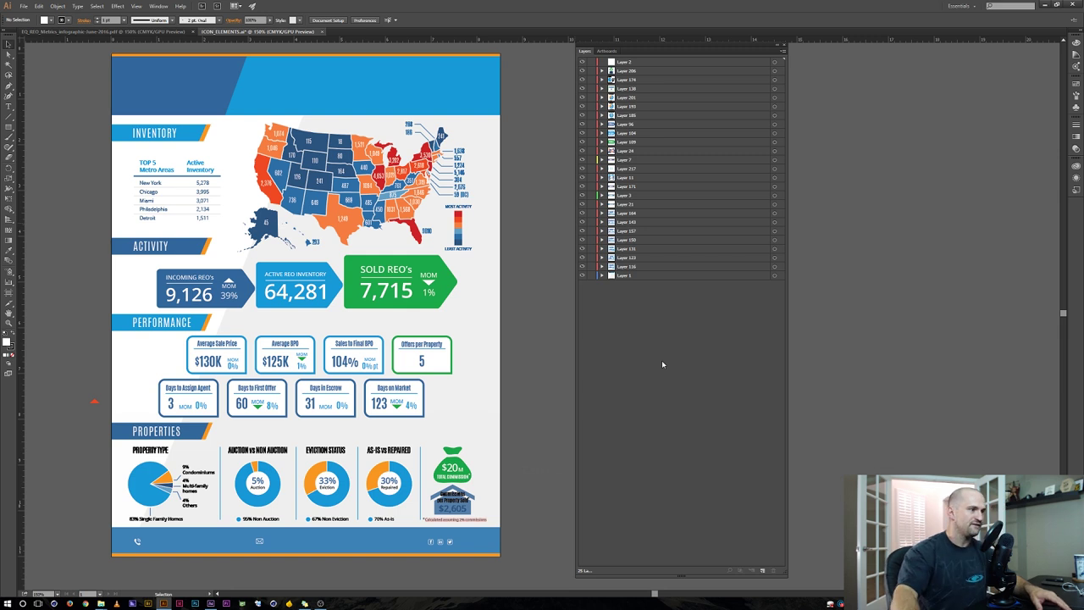
Switch to After Effects with its empty untitled project
{"action": "key", "text": "alt+Tab"}
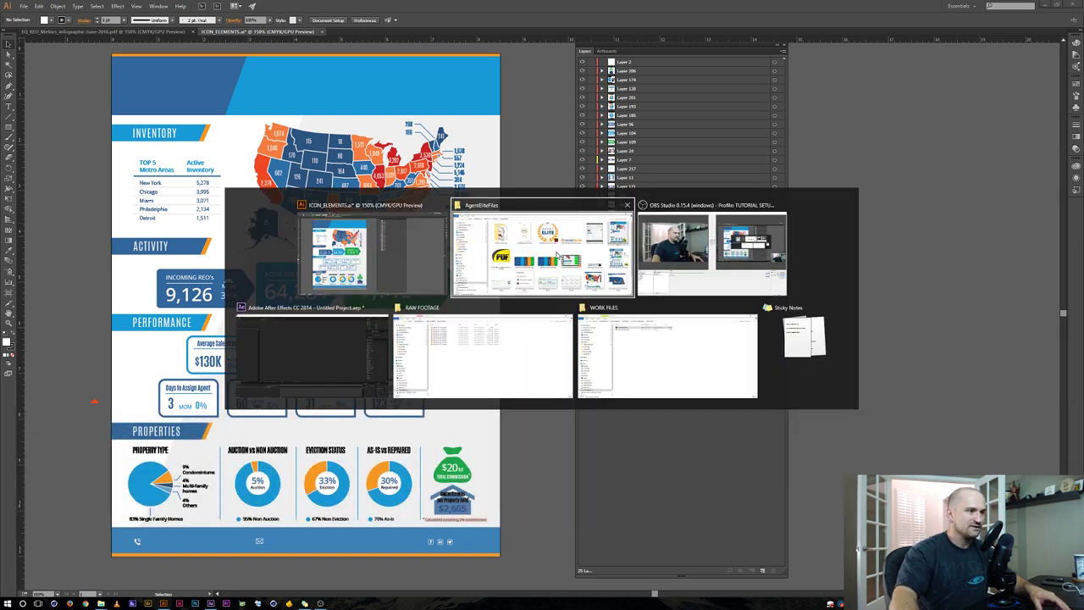
{"action": "left_click", "coordinate": [334, 340]}
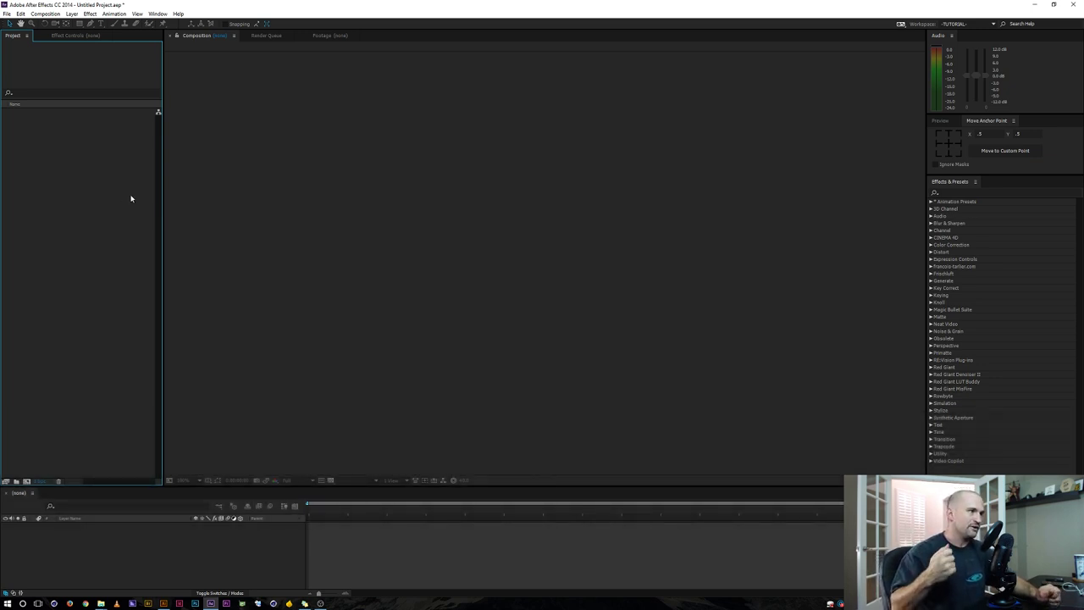
Import ICON_ELEMENTS.ai from the WORK FILES folder as Footage with merged layers
{"action": "double_click", "coordinate": [90, 157]}
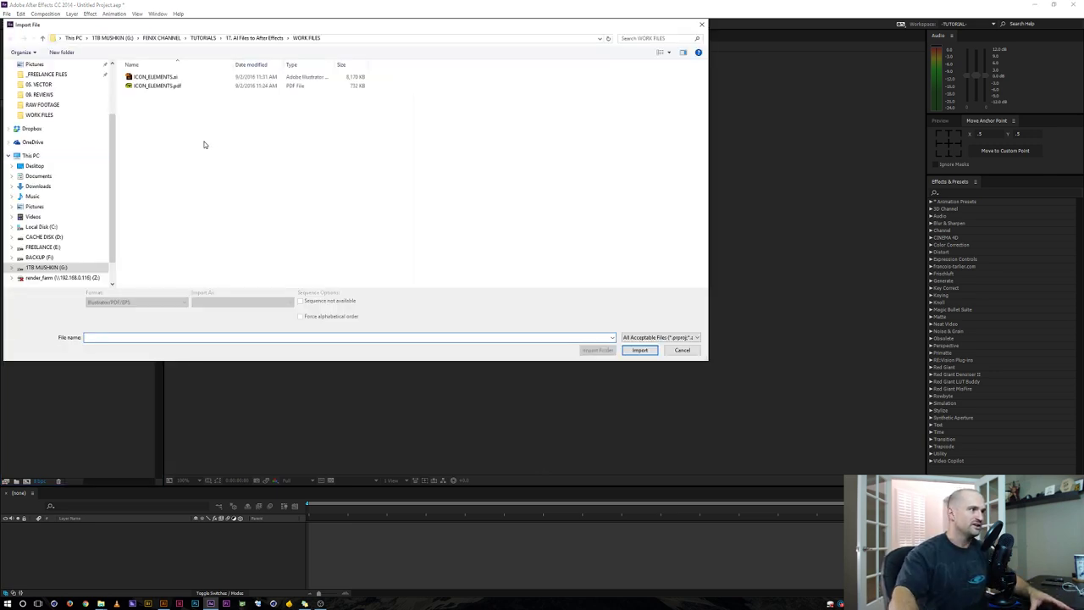
{"action": "left_click", "coordinate": [169, 78]}
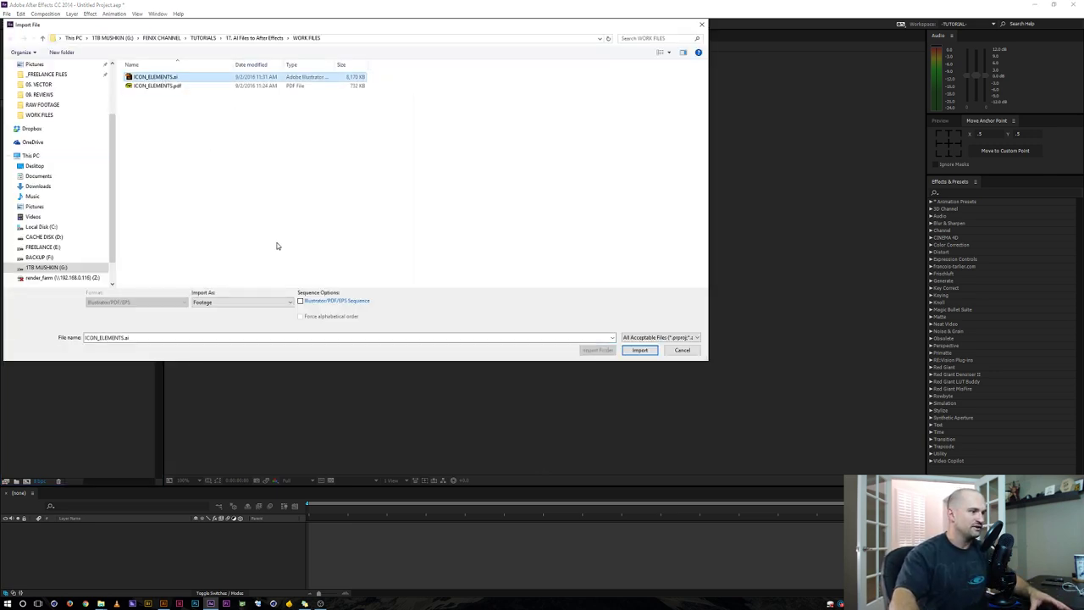
{"action": "left_click", "coordinate": [637, 348]}
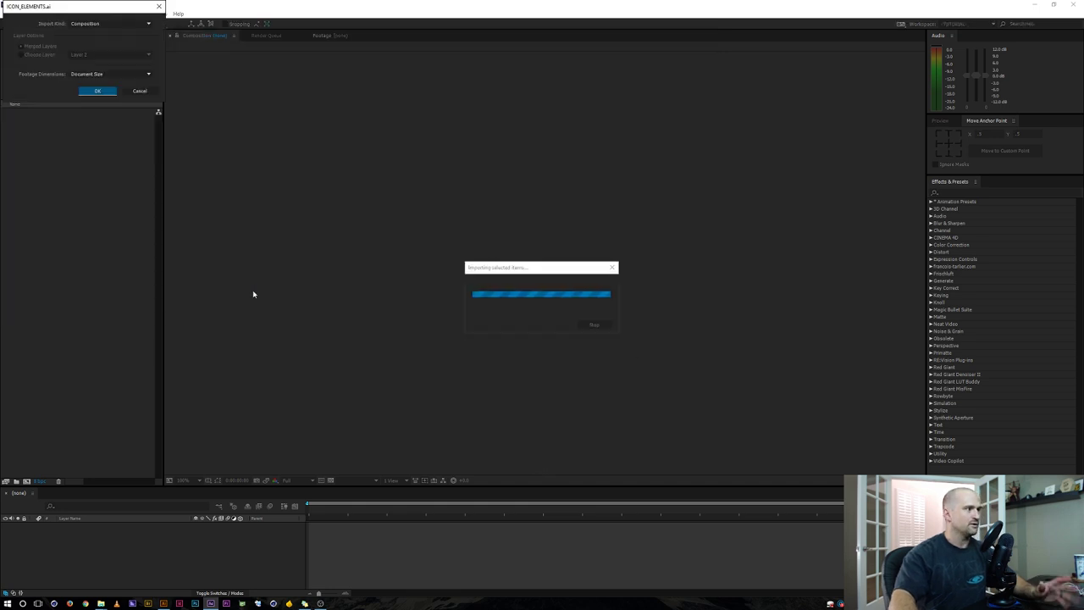
{"action": "left_click", "coordinate": [111, 23]}
{"action": "left_click", "coordinate": [93, 28]}
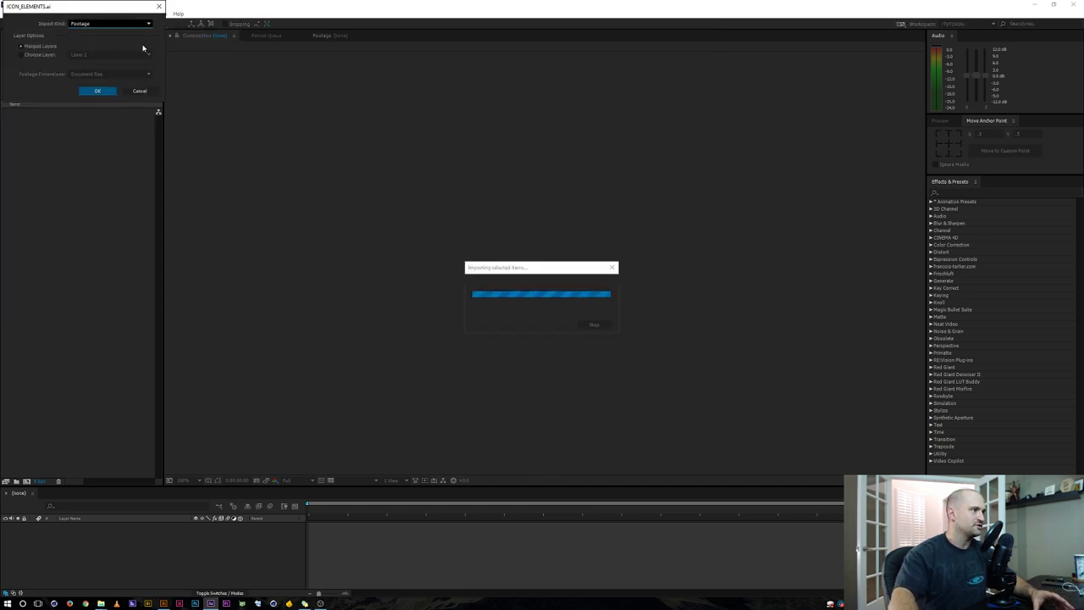
{"action": "left_click", "coordinate": [99, 92]}
Create a composition from the merged ICON_ELEMENTS.ai footage and toggle the visibility of its single layer
{"action": "left_click_drag", "start_coordinate": [35, 110], "coordinate": [29, 482]}
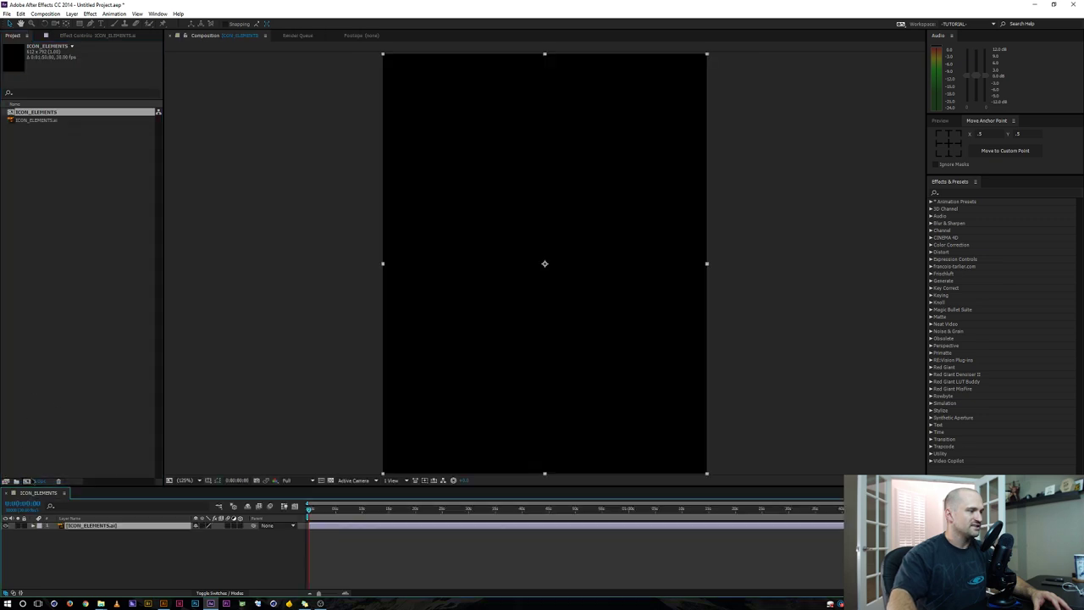
{"action": "left_click", "coordinate": [6, 525]}
{"action": "left_click", "coordinate": [7, 525]}
Delete the ICON_ELEMENTS composition and its merged footage from the project
{"action": "left_click_drag", "start_coordinate": [31, 175], "coordinate": [44, 113]}
{"action": "key", "text": "Delete"}
{"action": "key", "text": "Return"}
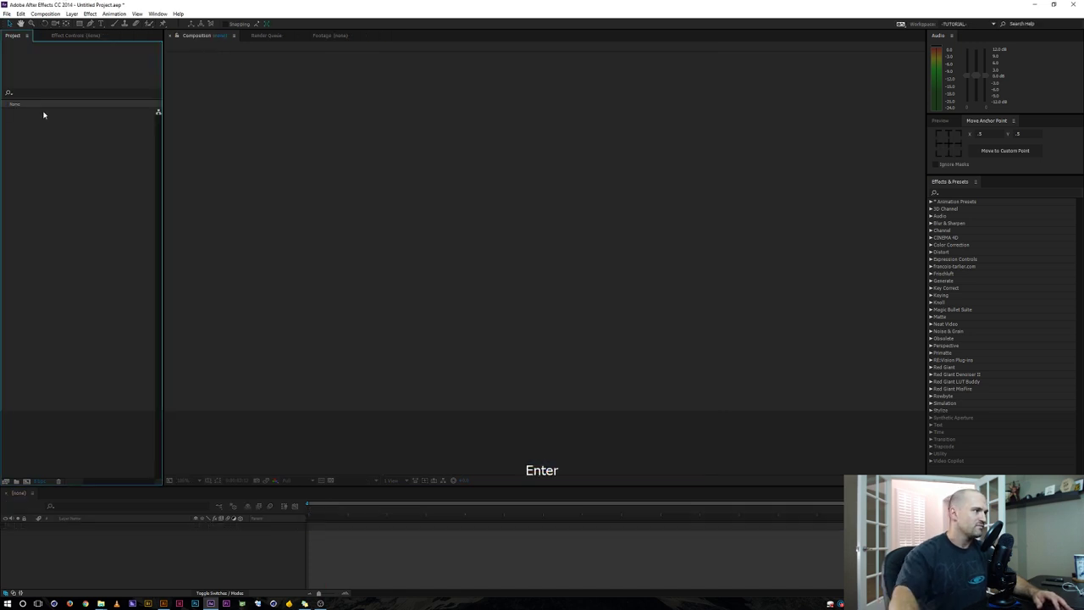
Import ICON_ELEMENTS.ai again with the import kind set to Composition
{"action": "double_click", "coordinate": [48, 140]}
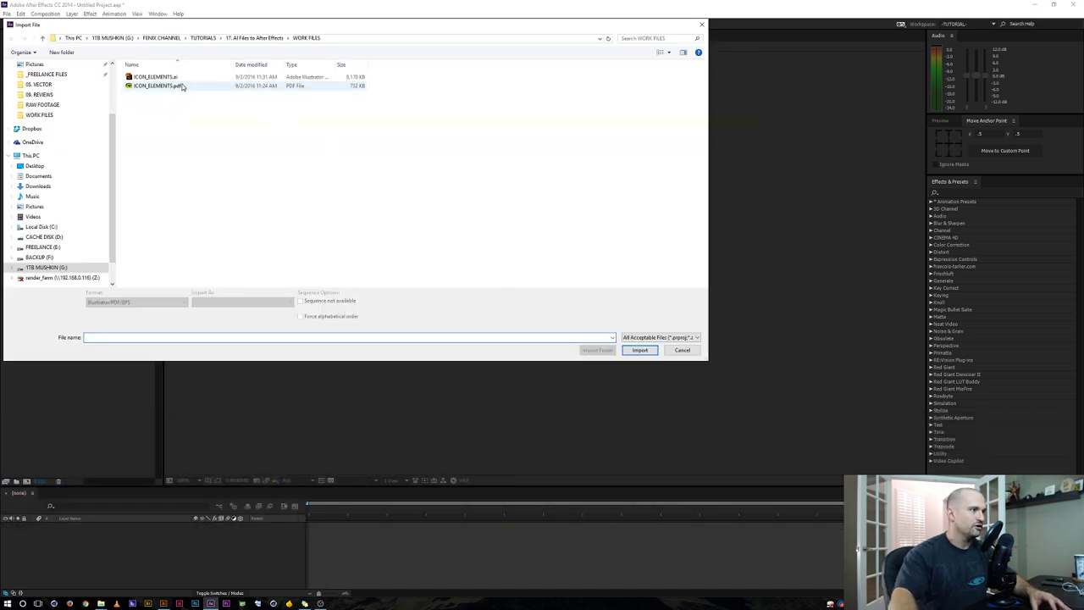
{"action": "left_click", "coordinate": [155, 77]}
{"action": "left_click", "coordinate": [639, 349]}
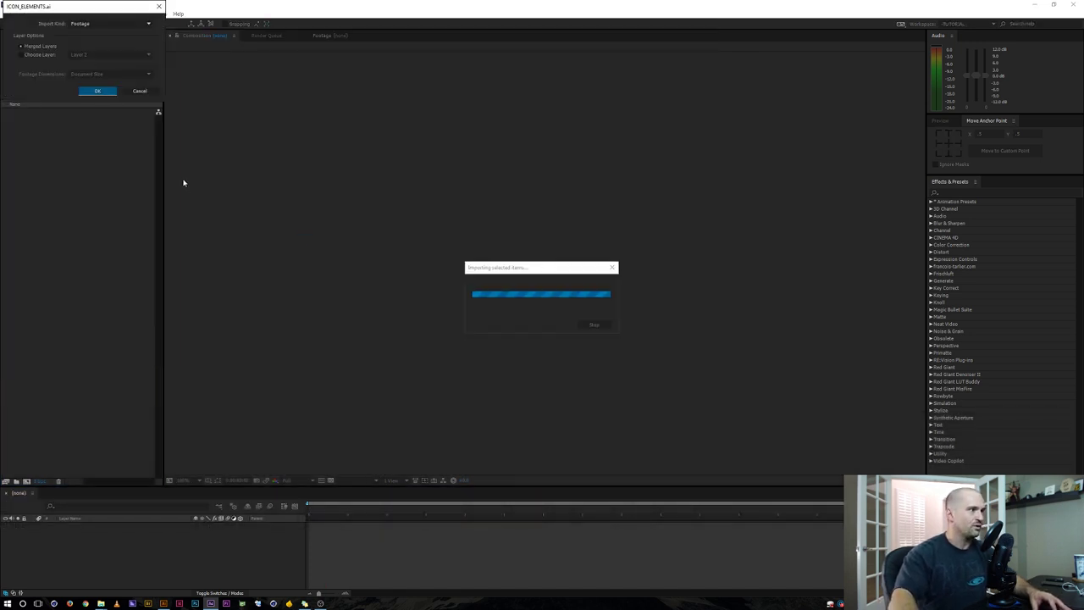
{"action": "left_click", "coordinate": [89, 25]}
{"action": "left_click", "coordinate": [99, 44]}
{"action": "left_click", "coordinate": [97, 91]}
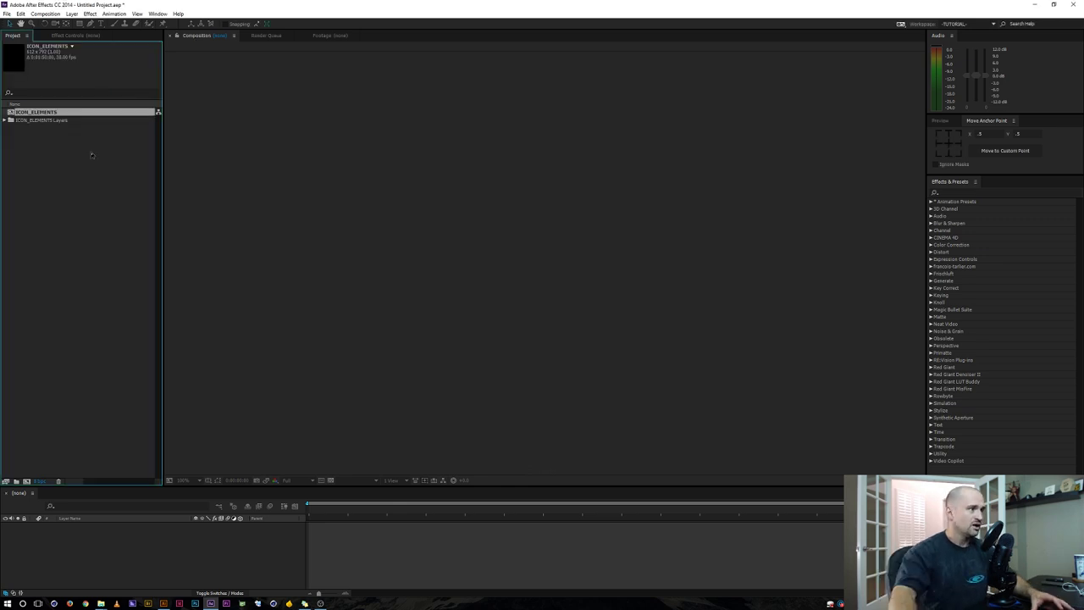
Expand the imported layers folder, open the ICON_ELEMENTS composition, and solo Layer 11, Layer 171 and Layer 7 to inspect them
{"action": "left_click", "coordinate": [5, 120]}
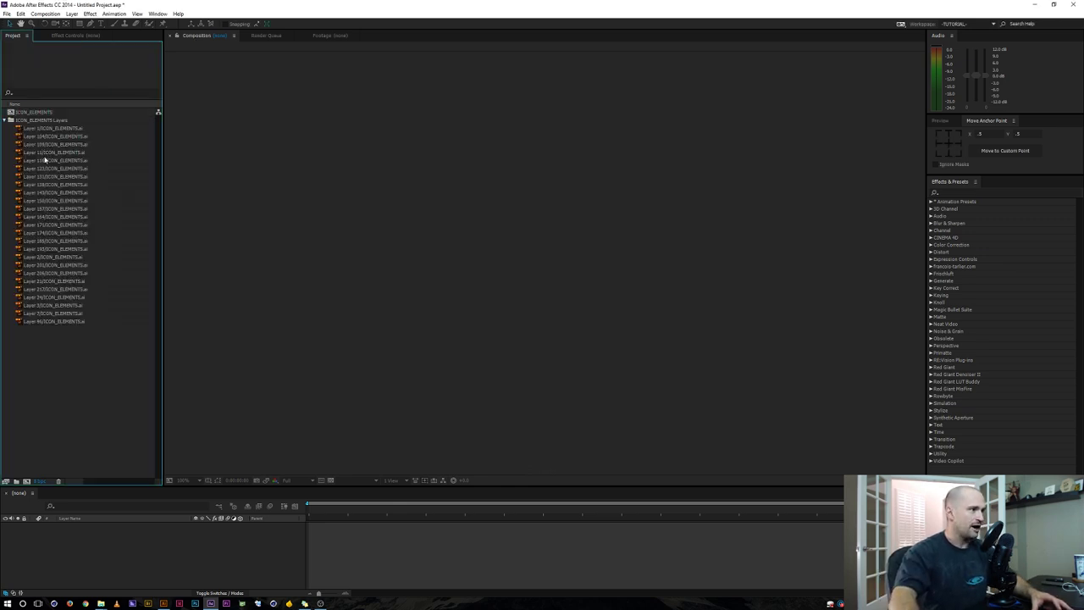
{"action": "double_click", "coordinate": [28, 112]}
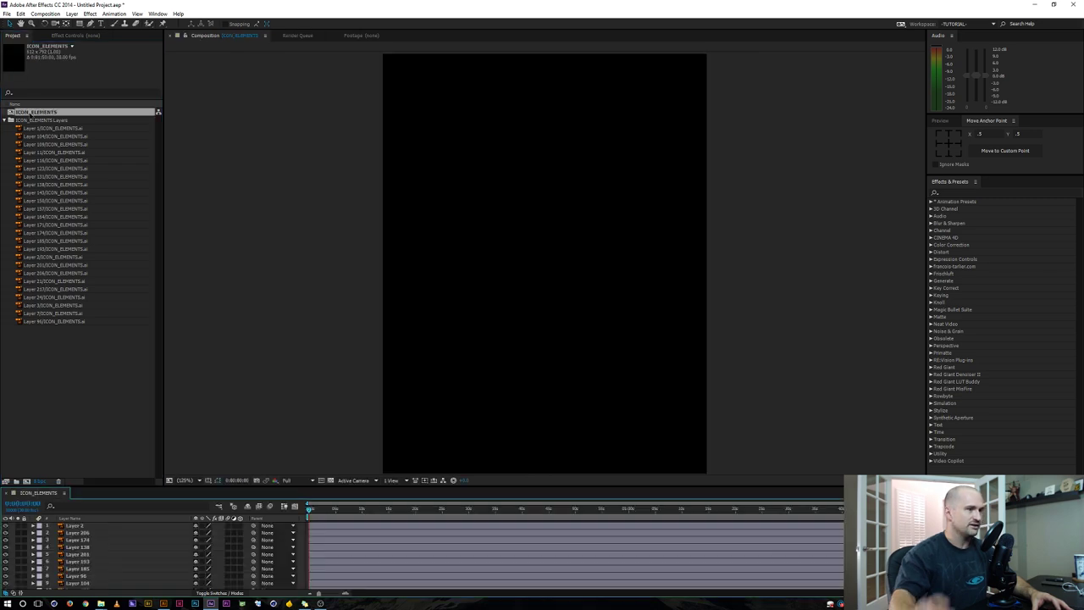
{"action": "scroll", "coordinate": [68, 556], "scroll_direction": "down", "scroll_amount": 3}
{"action": "left_click", "coordinate": [18, 555]}
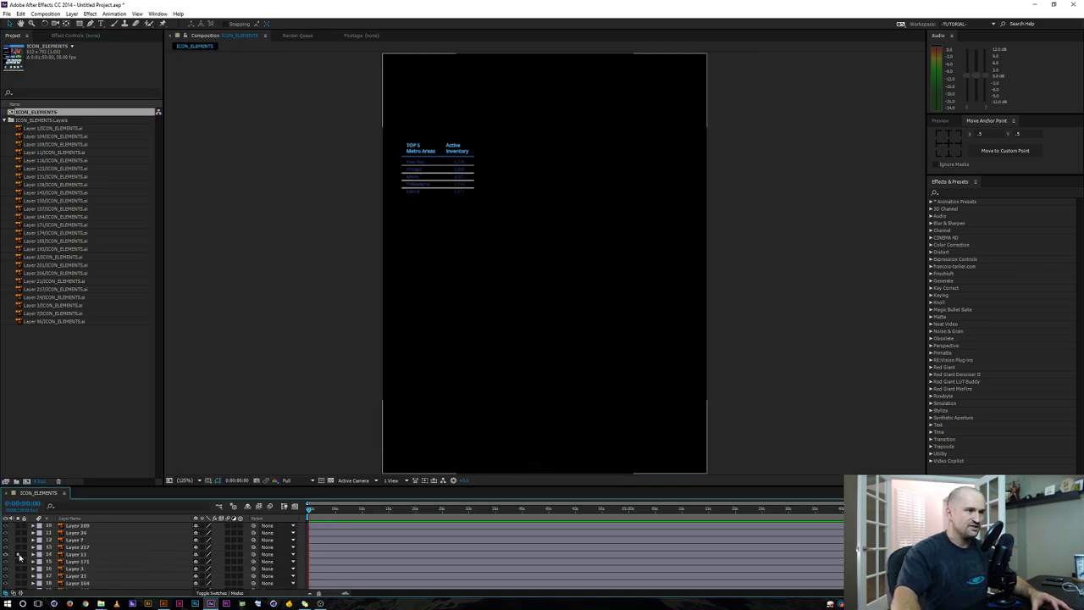
{"action": "left_click", "coordinate": [19, 561]}
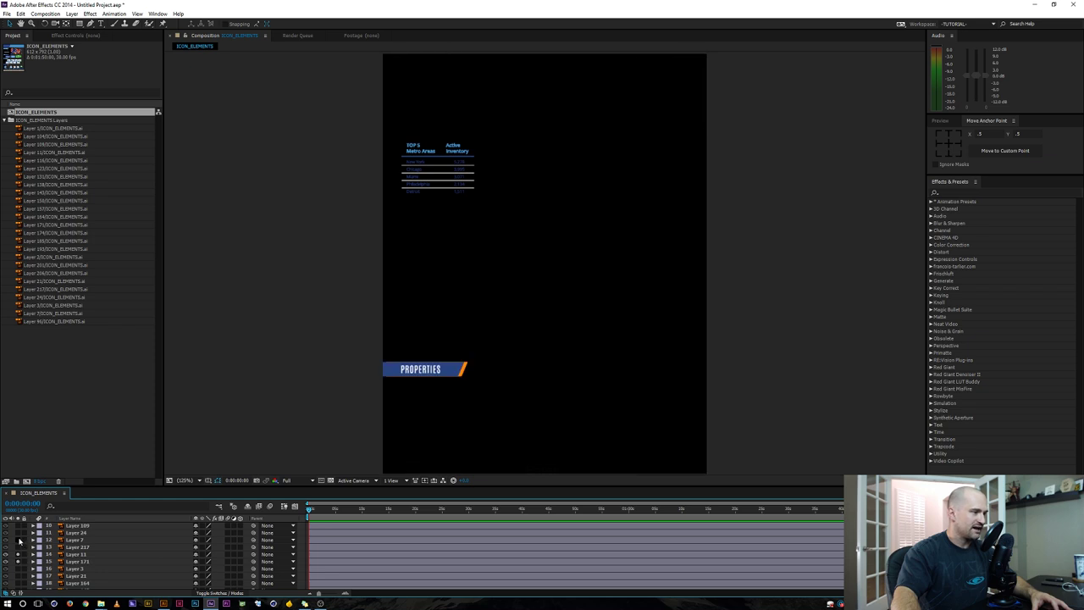
{"action": "left_click", "coordinate": [19, 540]}
{"action": "left_click", "coordinate": [74, 548]}
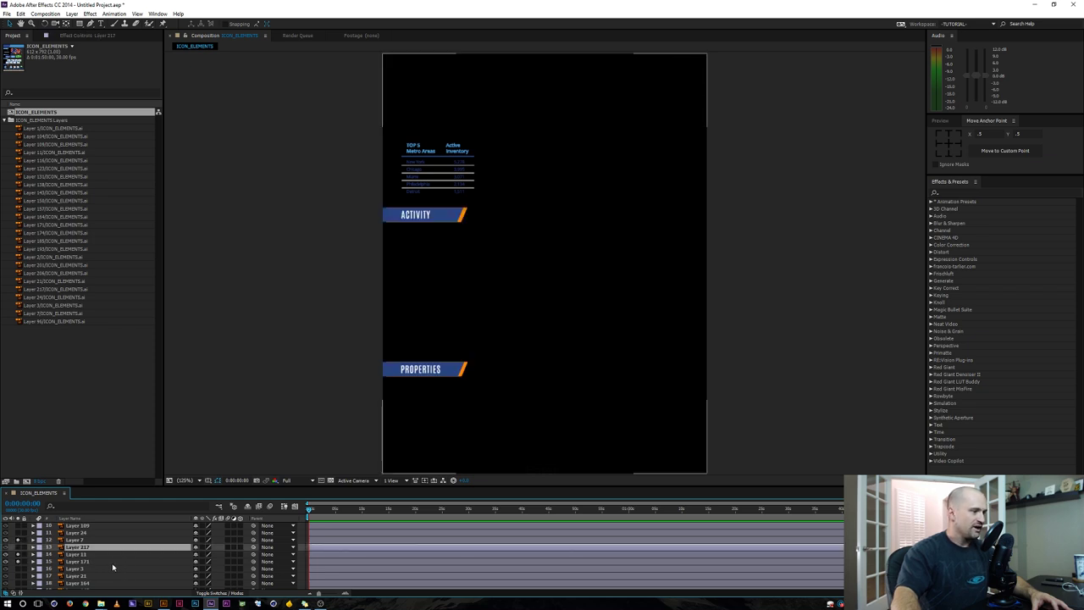
Solo Layer 157 with the Days in Escrow card and turn off the solo of the other layers
{"action": "scroll", "coordinate": [111, 566], "scroll_direction": "down", "scroll_amount": 3}
{"action": "left_click", "coordinate": [77, 551]}
{"action": "left_click", "coordinate": [19, 549]}
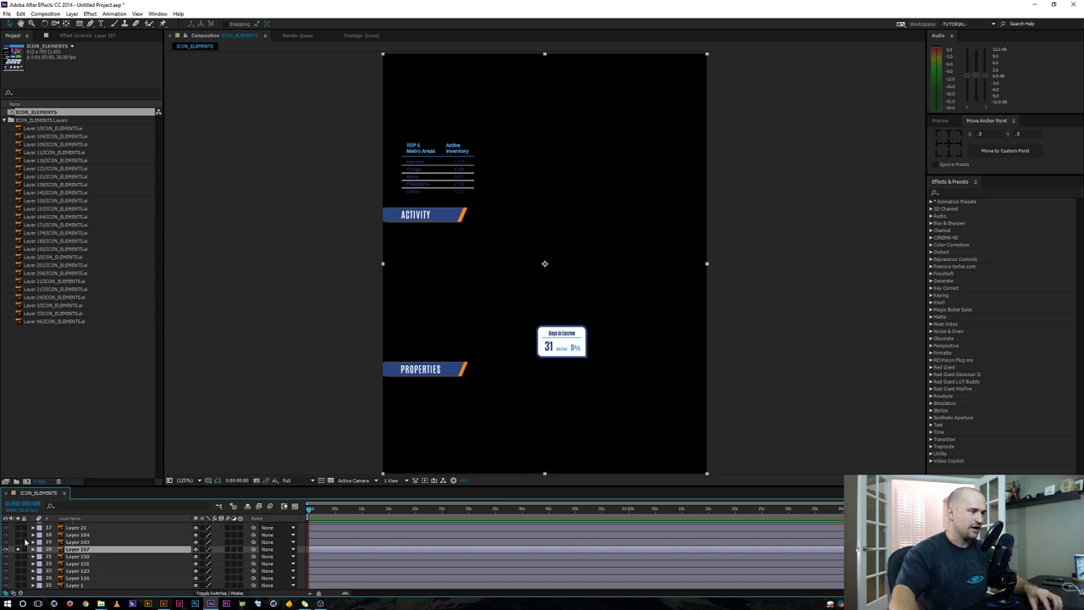
{"action": "scroll", "coordinate": [79, 552], "scroll_direction": "up", "scroll_amount": 5}
{"action": "key", "text": "grave"}
{"action": "key", "text": "backslash"}
{"action": "scroll", "coordinate": [150, 547], "scroll_direction": "down", "scroll_amount": 2}
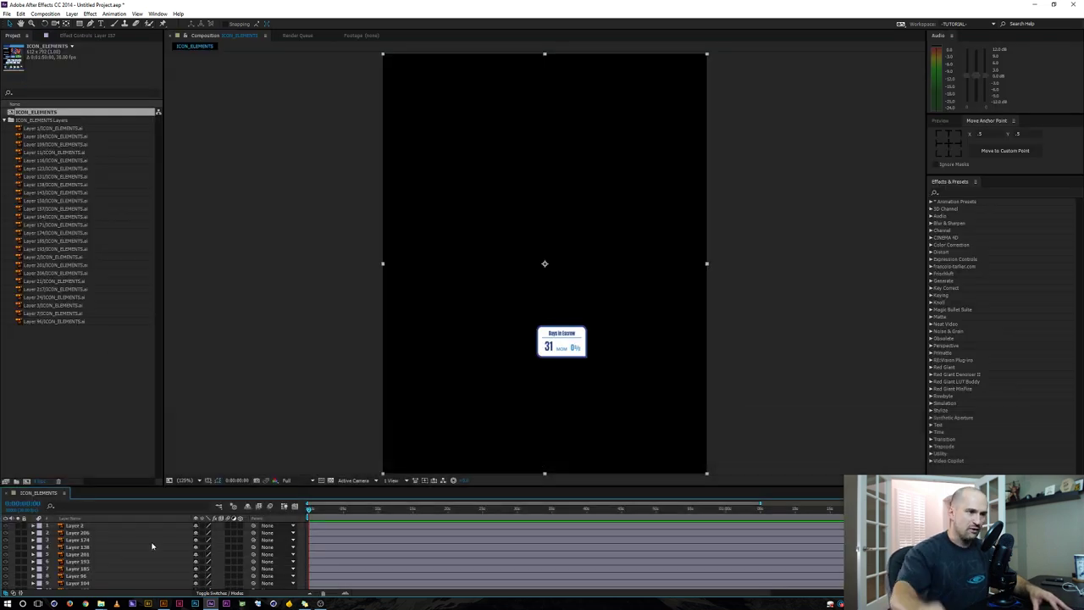
{"action": "scroll", "coordinate": [116, 560], "scroll_direction": "down", "scroll_amount": 3}
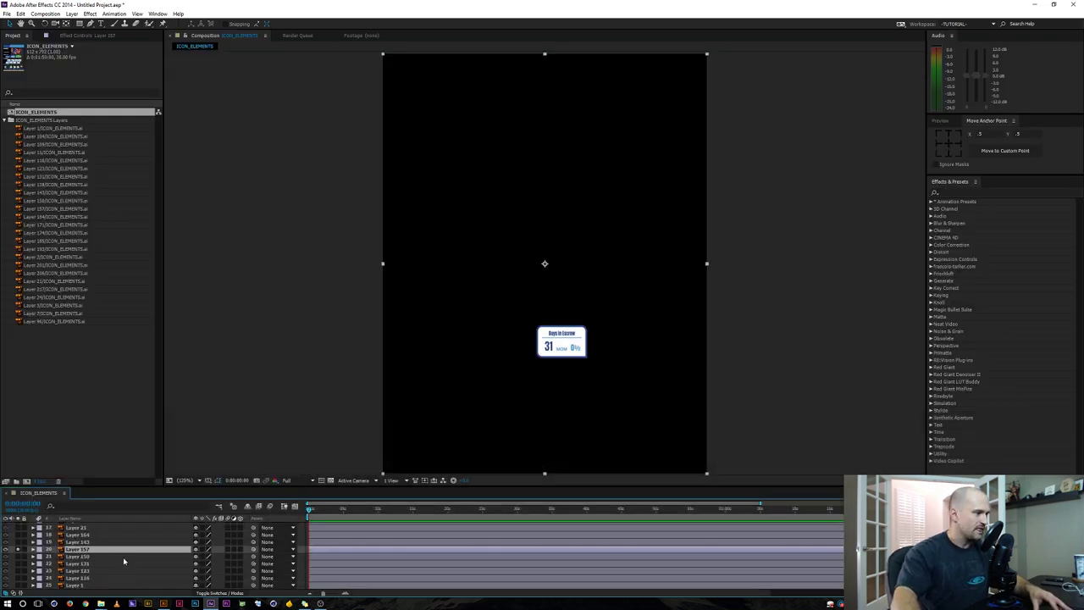
Try scaling Layer 157 down slightly from its centred anchor point, and undo the scaling
{"action": "key", "text": "s"}
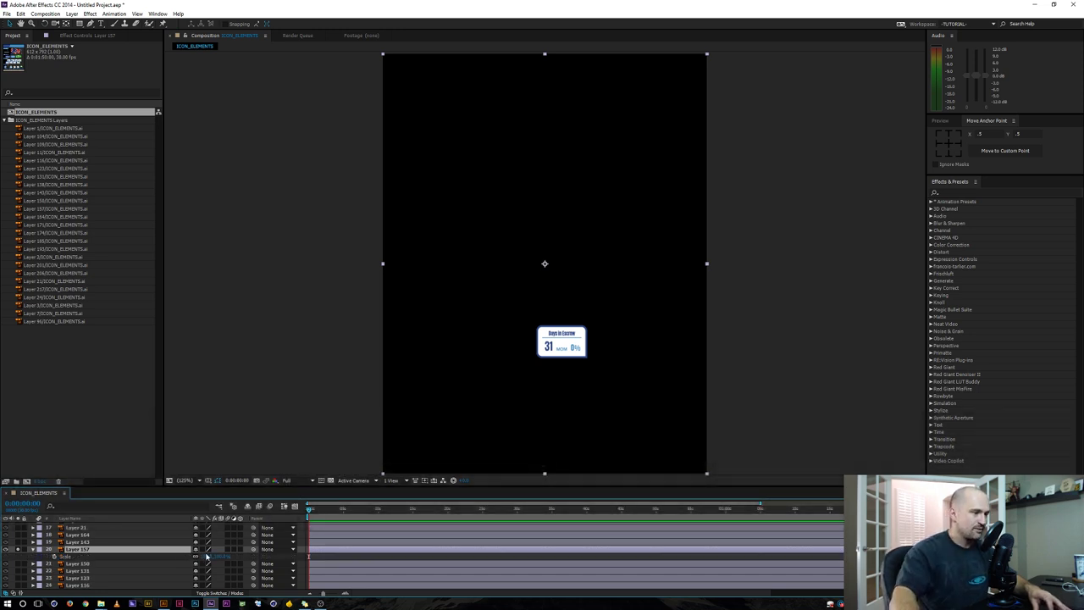
{"action": "mouse_move", "coordinate": [205, 555]}
{"action": "left_mouse_down"}
{"action": "mouse_move", "coordinate": [166, 549]}
{"action": "mouse_move", "coordinate": [193, 546]}
{"action": "left_mouse_up"}
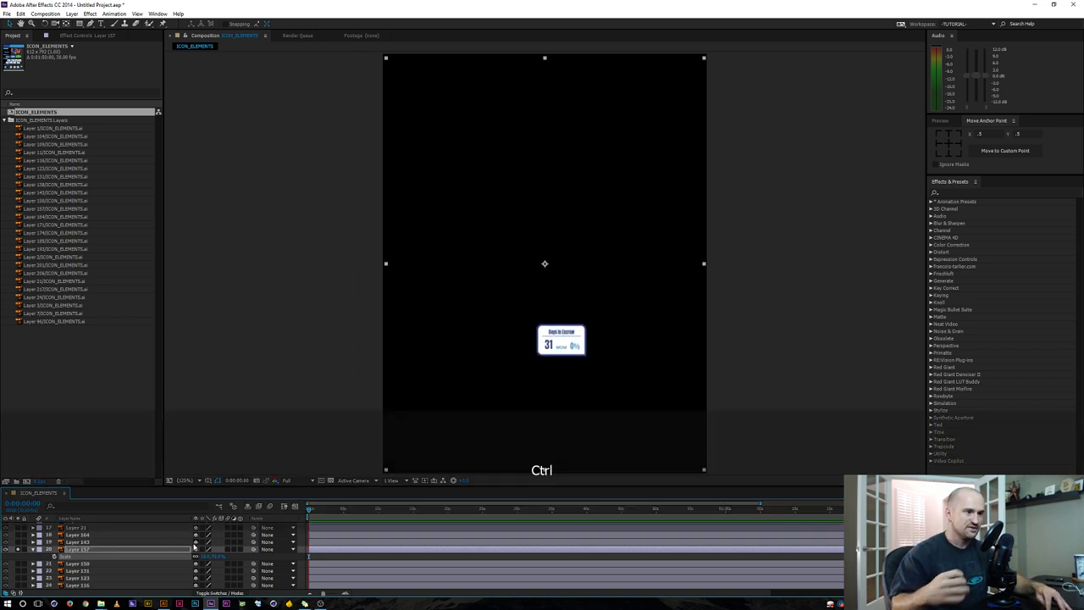
{"action": "key", "text": "ctrl+z"}
Solo Layer 143 and Layer 164 as well, try scaling them down together with Layer 157, and undo the scaling
{"action": "left_click", "coordinate": [17, 542]}
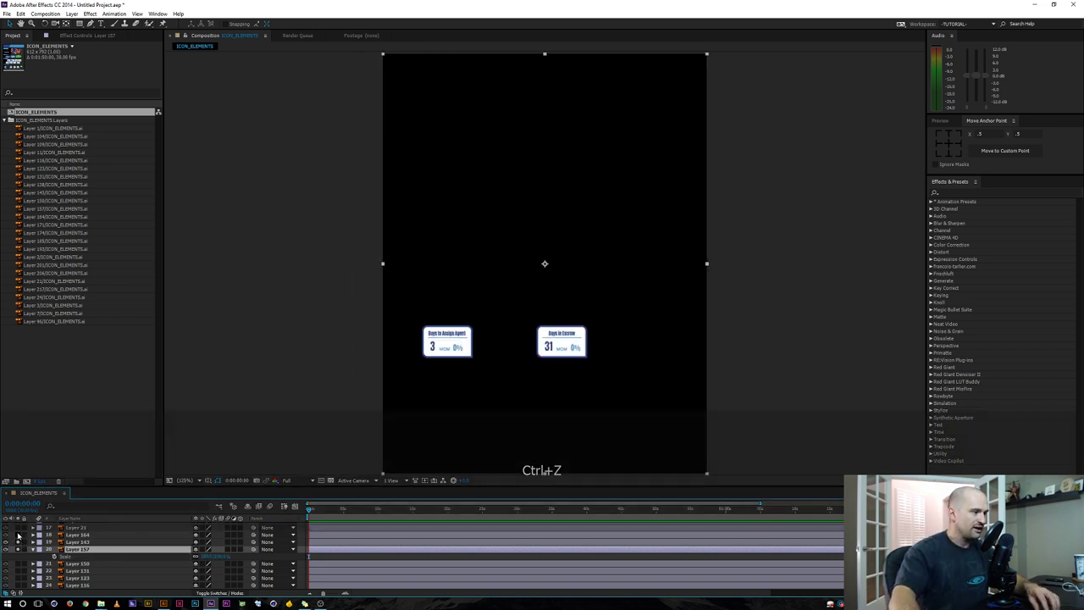
{"action": "left_click", "coordinate": [18, 535]}
{"action": "left_click", "coordinate": [75, 534], "text": "shift"}
{"action": "key", "text": "s"}
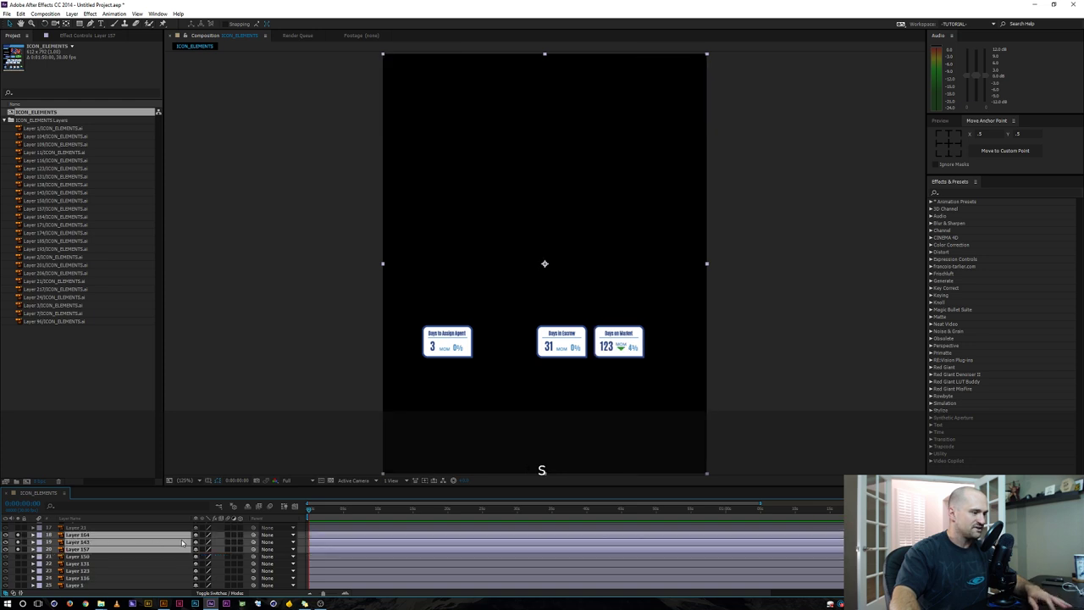
{"action": "key", "text": "s"}
{"action": "mouse_move", "coordinate": [204, 541]}
{"action": "left_mouse_down"}
{"action": "mouse_move", "coordinate": [185, 541]}
{"action": "mouse_move", "coordinate": [196, 541]}
{"action": "left_mouse_up"}
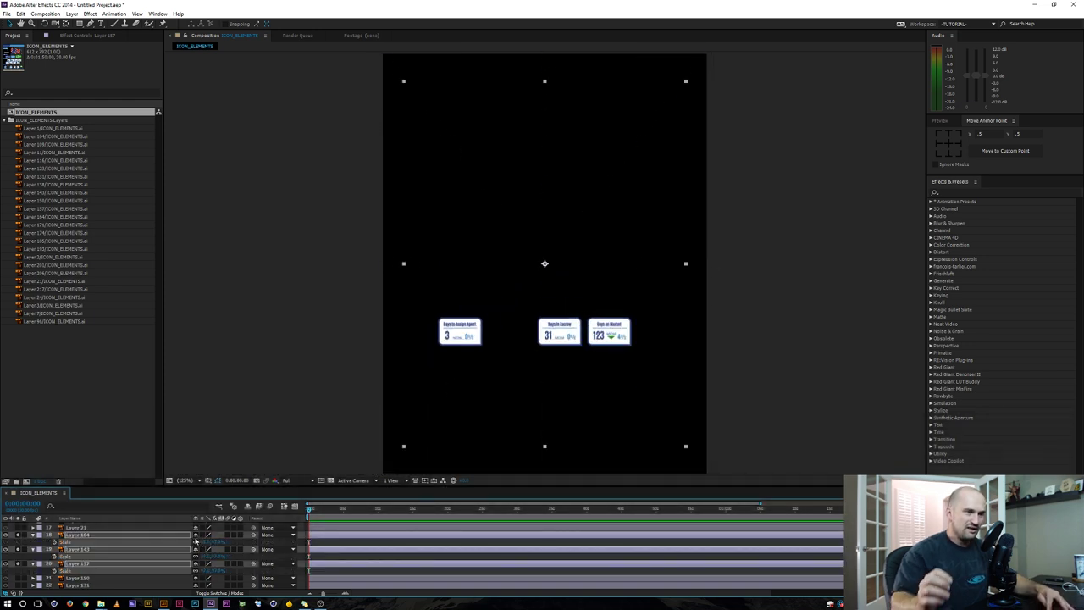
{"action": "key", "text": "ctrl+z"}
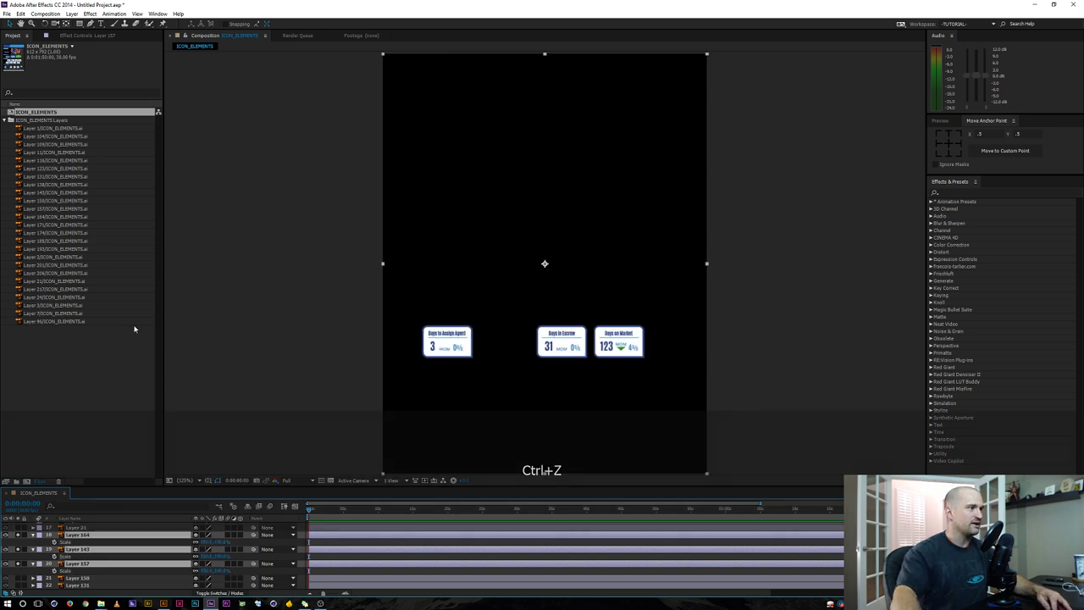
Delete the ICON_ELEMENTS composition and the ICON_ELEMENTS Layers folder with all its contents from the project
{"action": "left_click", "coordinate": [75, 215]}
{"action": "key", "text": "ctrl+a"}
{"action": "key", "text": "ctrl+grave"}
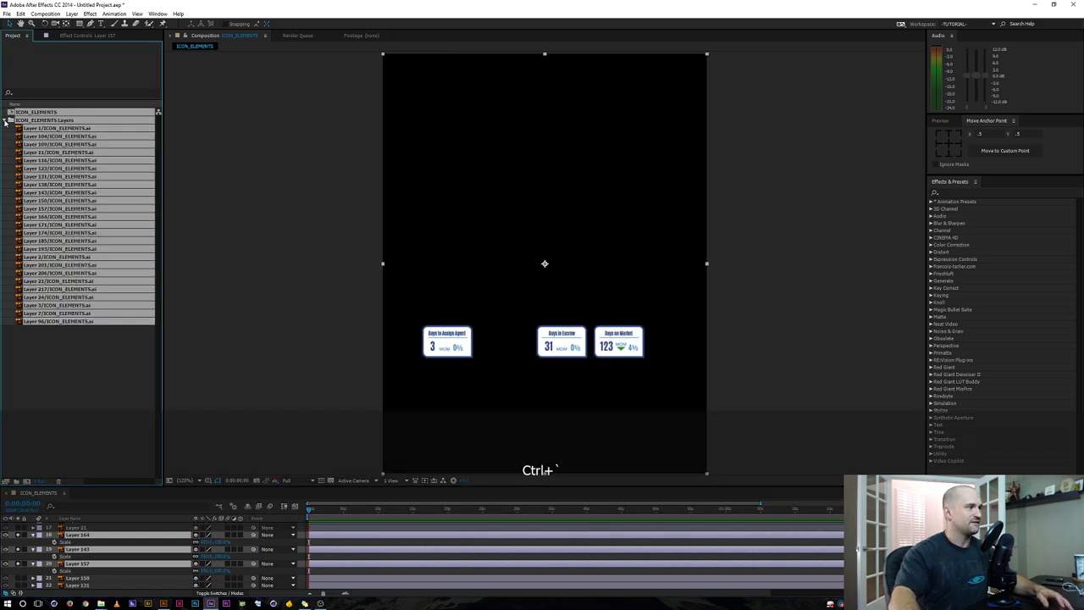
{"action": "left_click", "coordinate": [4, 120]}
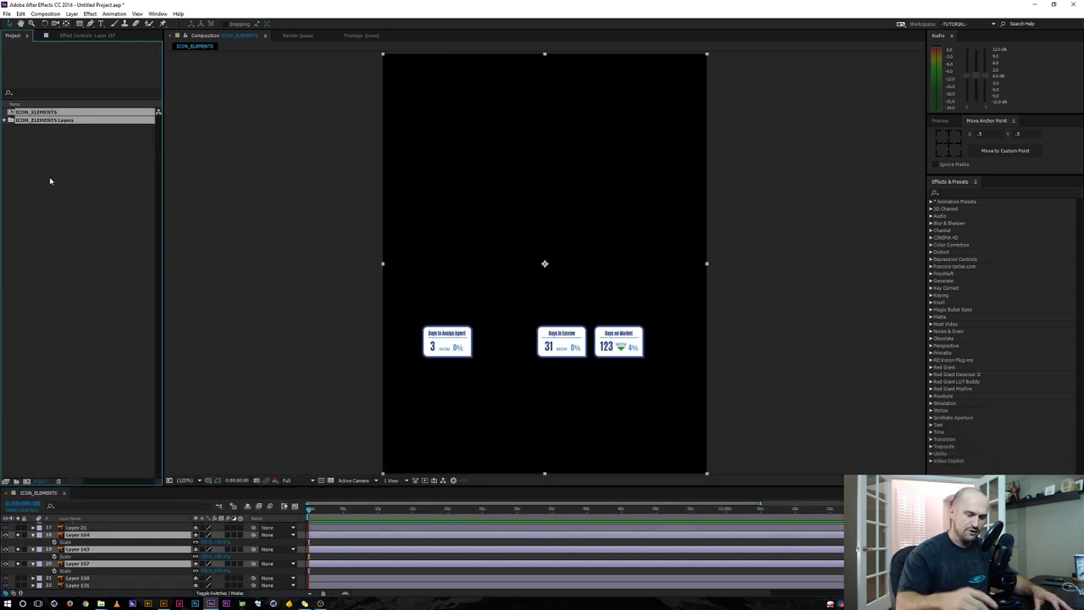
{"action": "key", "text": "Delete"}
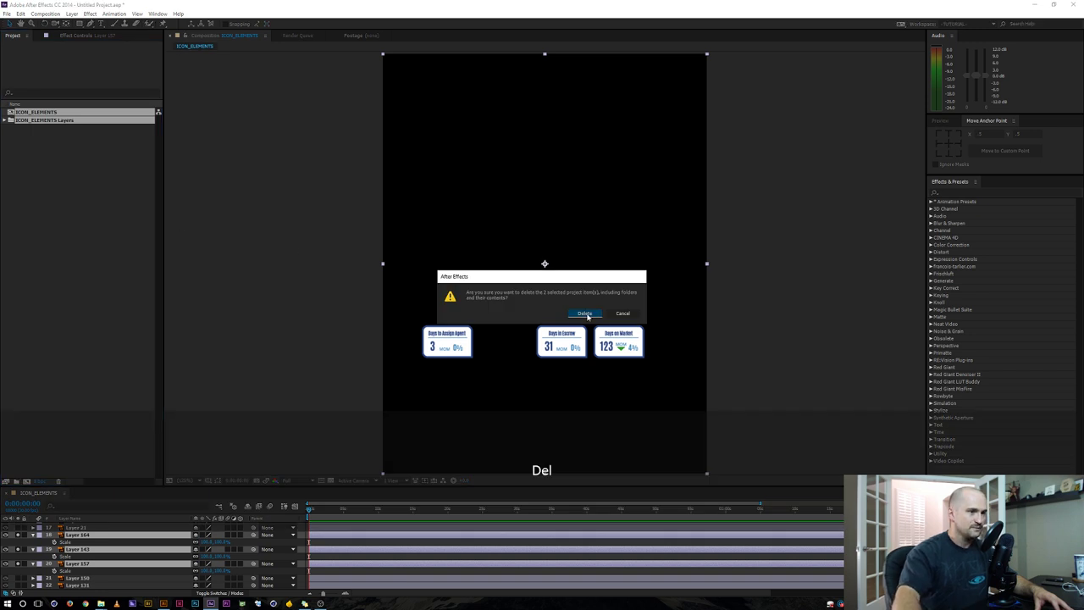
{"action": "left_click", "coordinate": [584, 312]}
Import ICON_ELEMENTS.ai into the project as Composition - Retain Layer Sizes
{"action": "double_click", "coordinate": [54, 149]}
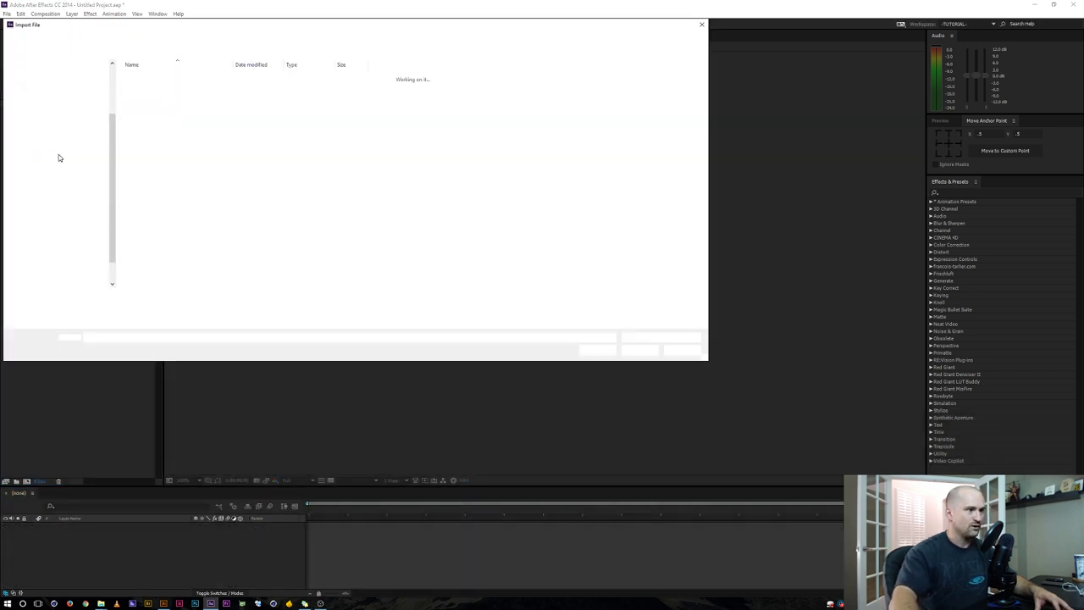
{"action": "left_click", "coordinate": [159, 78]}
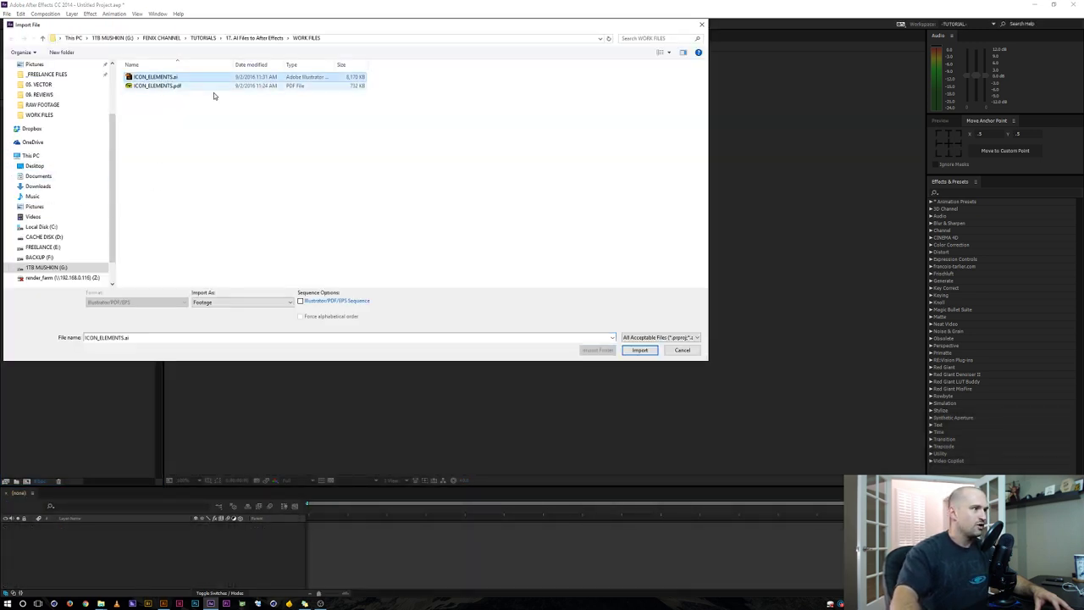
{"action": "left_click", "coordinate": [226, 302]}
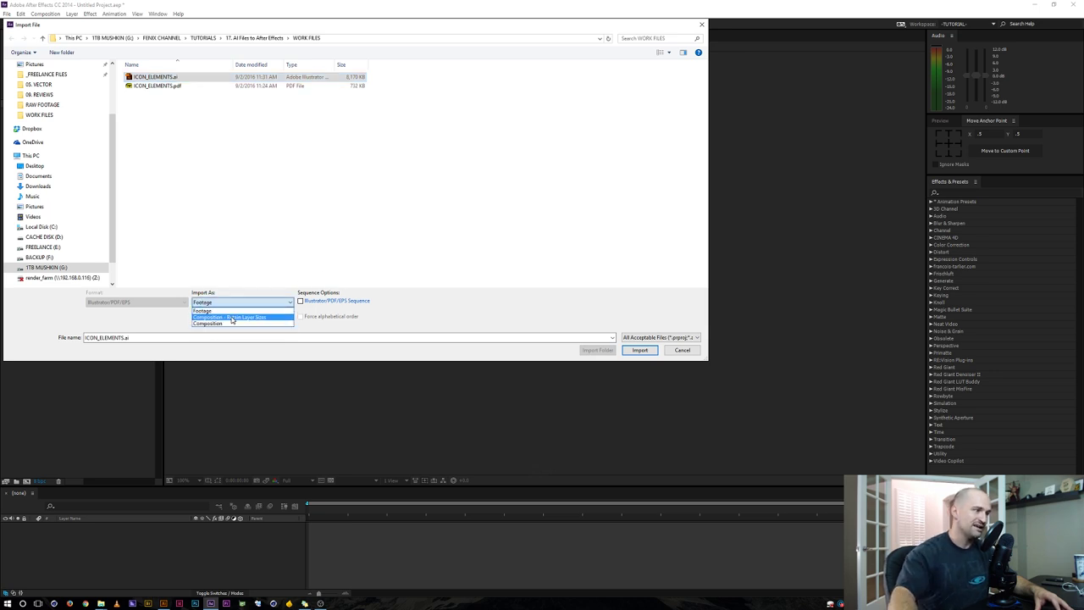
{"action": "left_click", "coordinate": [231, 318]}
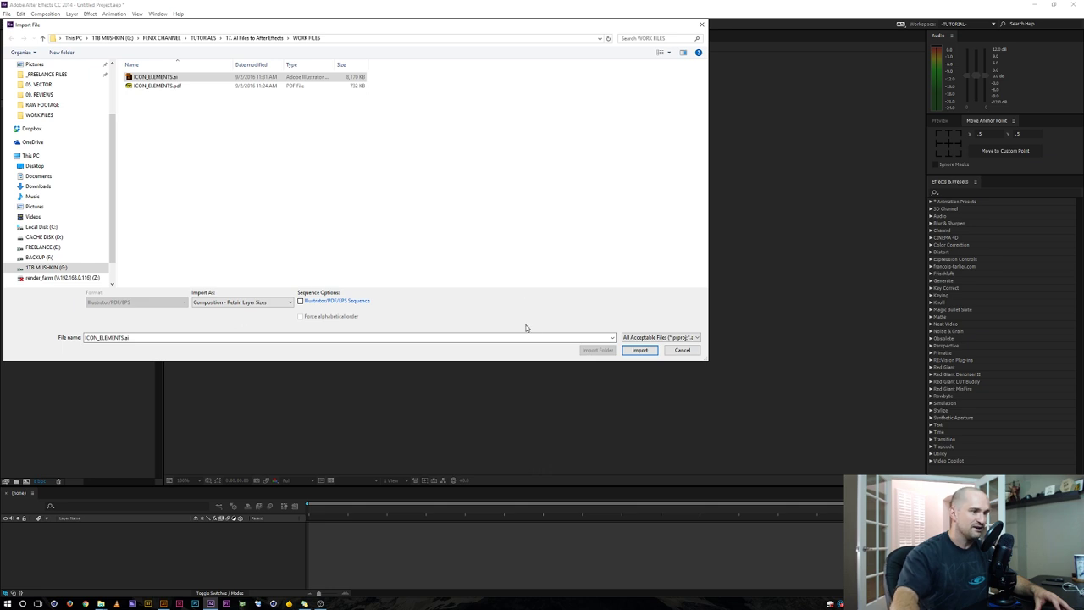
{"action": "left_click", "coordinate": [638, 349]}
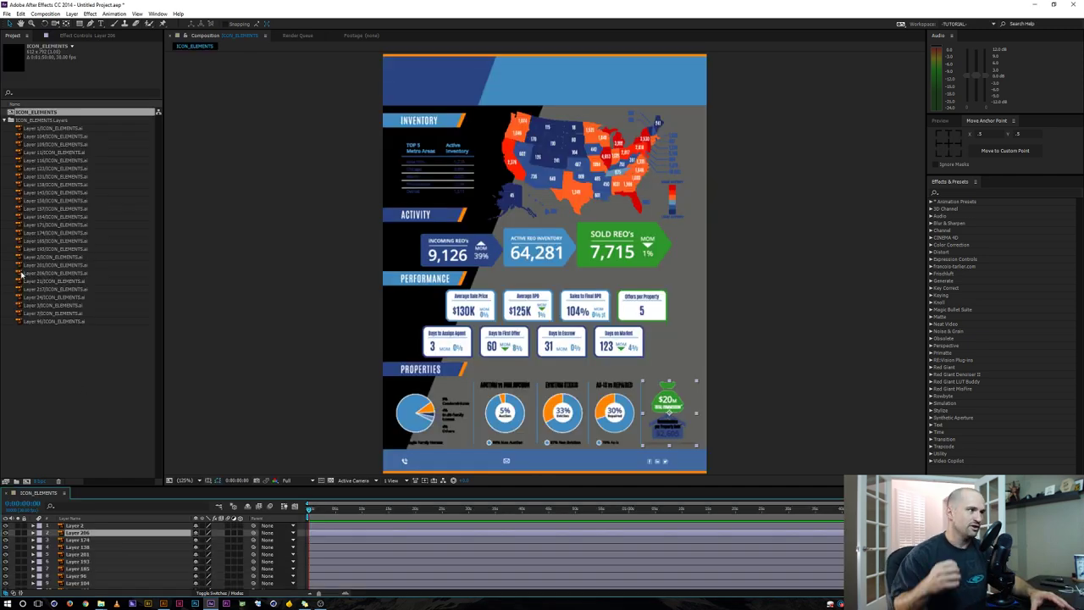
Solo Layer 201 with the As-Is vs Repaired donut chart, try scaling it up, and undo the scaling
{"action": "left_click", "coordinate": [68, 136]}
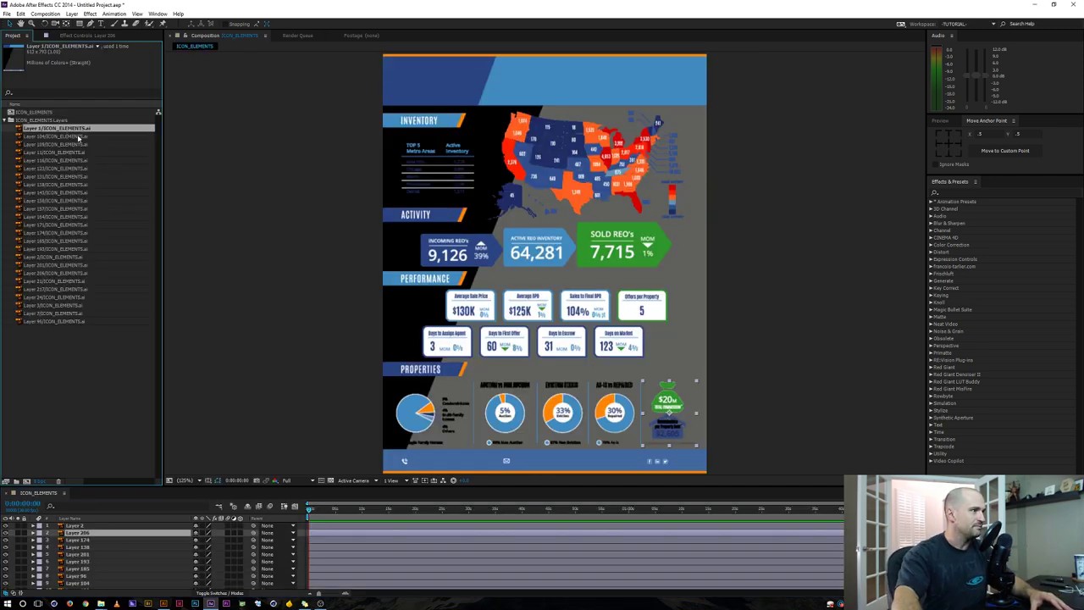
{"action": "left_click", "coordinate": [63, 250]}
{"action": "left_click", "coordinate": [80, 554]}
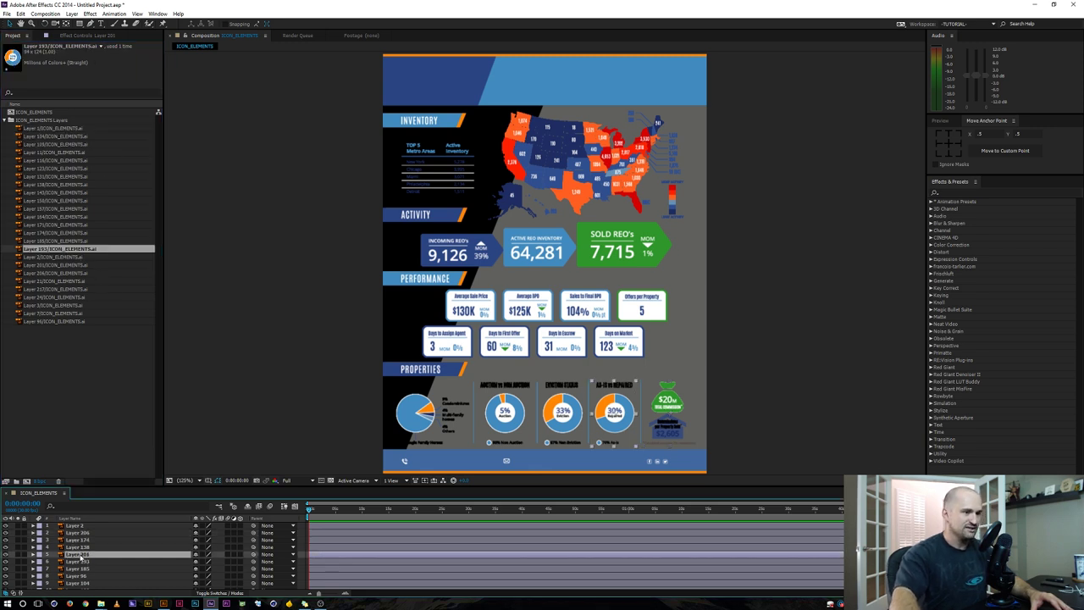
{"action": "key", "text": "s"}
{"action": "left_click", "coordinate": [17, 555]}
{"action": "mouse_move", "coordinate": [205, 561]}
{"action": "left_mouse_down"}
{"action": "mouse_move", "coordinate": [188, 559]}
{"action": "mouse_move", "coordinate": [217, 558]}
{"action": "left_mouse_up"}
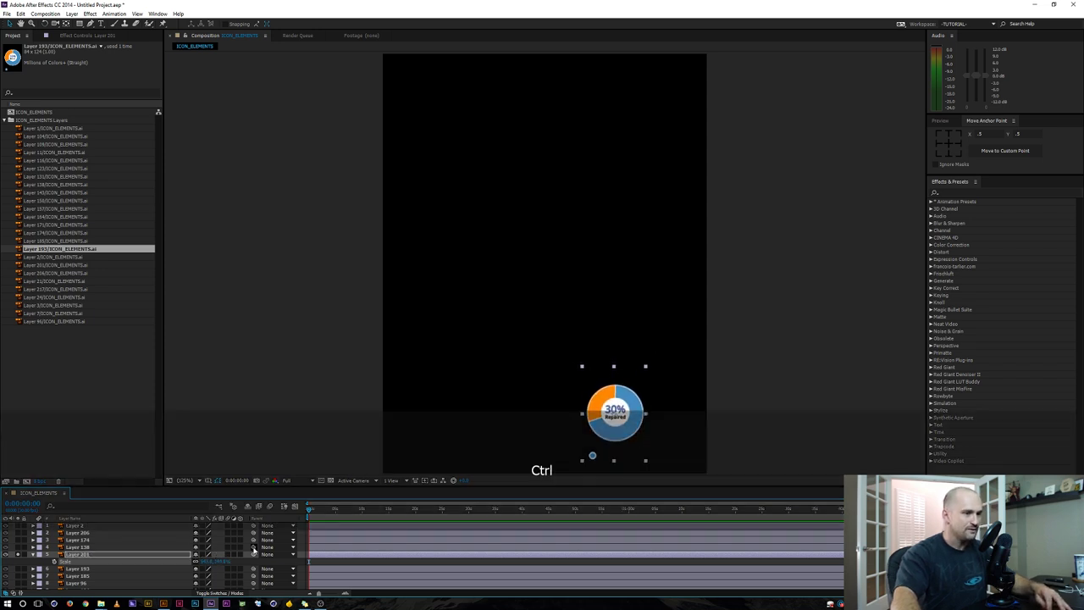
{"action": "key", "text": "ctrl+z"}
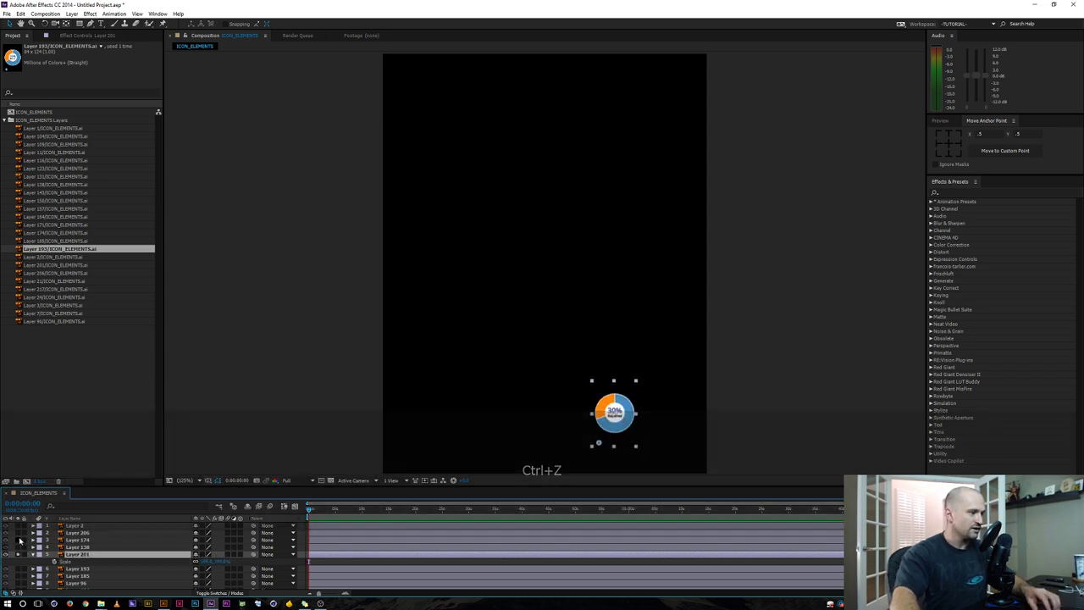
Solo Layer 174 and Layer 138 as well, try scaling them together with Layer 201, and undo the scaling
{"action": "left_click_drag", "start_coordinate": [23, 540], "coordinate": [23, 547]}
{"action": "left_click", "coordinate": [74, 539], "text": "shift"}
{"action": "key", "text": "s"}
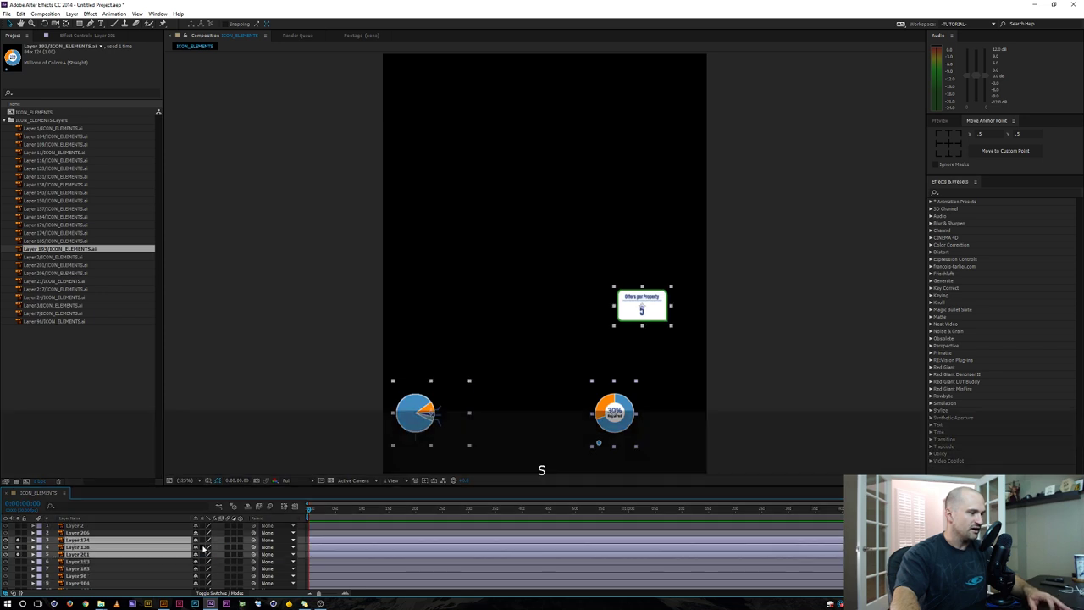
{"action": "key", "text": "s"}
{"action": "mouse_move", "coordinate": [205, 547]}
{"action": "left_mouse_down"}
{"action": "mouse_move", "coordinate": [172, 547]}
{"action": "mouse_move", "coordinate": [203, 547]}
{"action": "mouse_move", "coordinate": [188, 548]}
{"action": "left_mouse_up"}
{"action": "key", "text": "ctrl+z"}
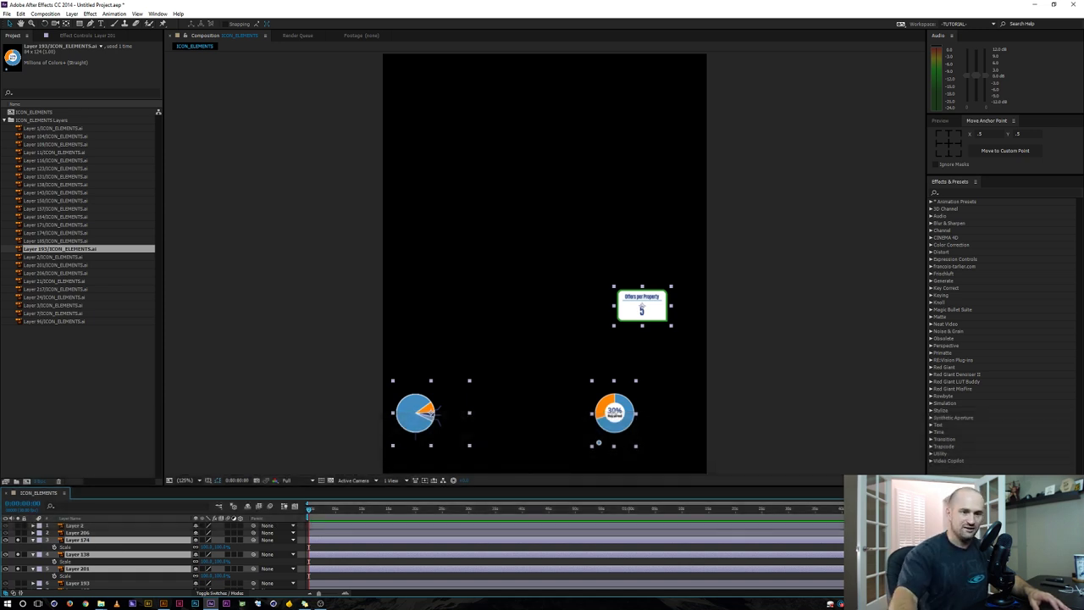
Look up the Move Anchor Point script and use it to move the three soloed layers' anchor points to their top-left and top-right corners
{"action": "left_click", "coordinate": [158, 14]}
{"action": "mouse_move", "coordinate": [139, 26]}
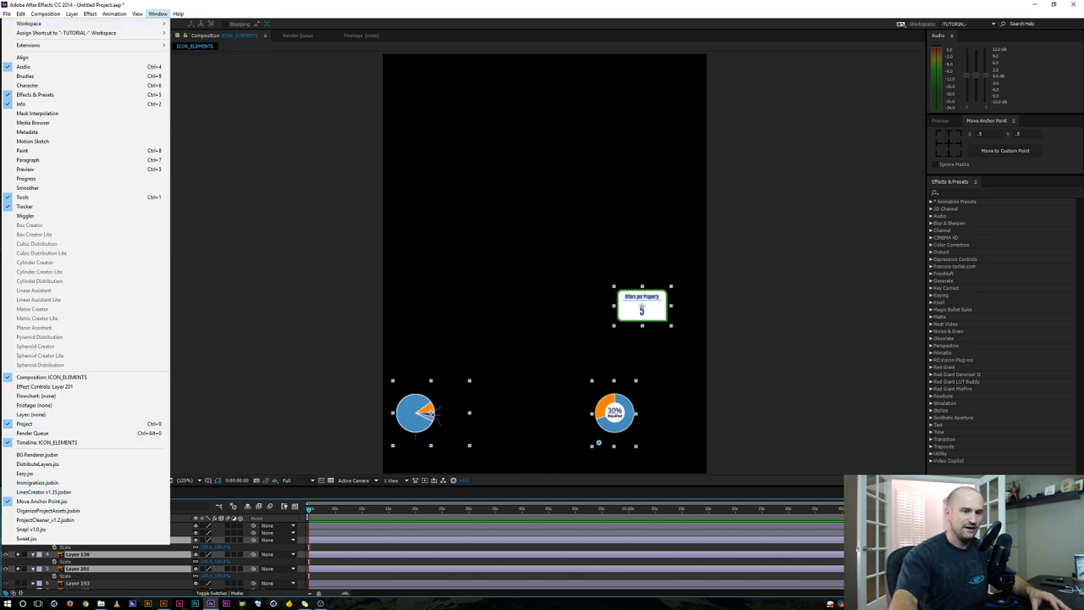
{"action": "key", "text": "Escape"}
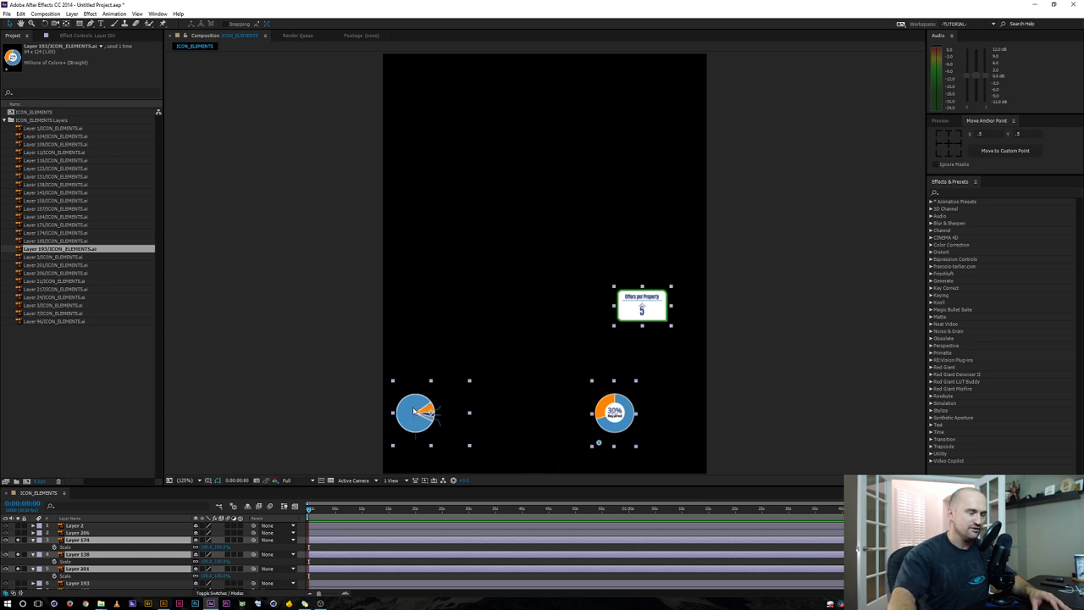
{"action": "left_click", "coordinate": [937, 134]}
{"action": "left_click", "coordinate": [960, 133]}
Reselect Layers 174, 138 and 201, try the bottom and top anchor positions with Move Anchor Point, and return the anchor points to the centre
{"action": "scroll", "coordinate": [647, 318], "scroll_direction": "up", "scroll_amount": 1}
{"action": "key", "text": "space"}
{"action": "left_click_drag", "start_coordinate": [646, 318], "coordinate": [610, 185]}
{"action": "left_click_drag", "start_coordinate": [683, 279], "coordinate": [633, 157]}
{"action": "left_click", "coordinate": [286, 380]}
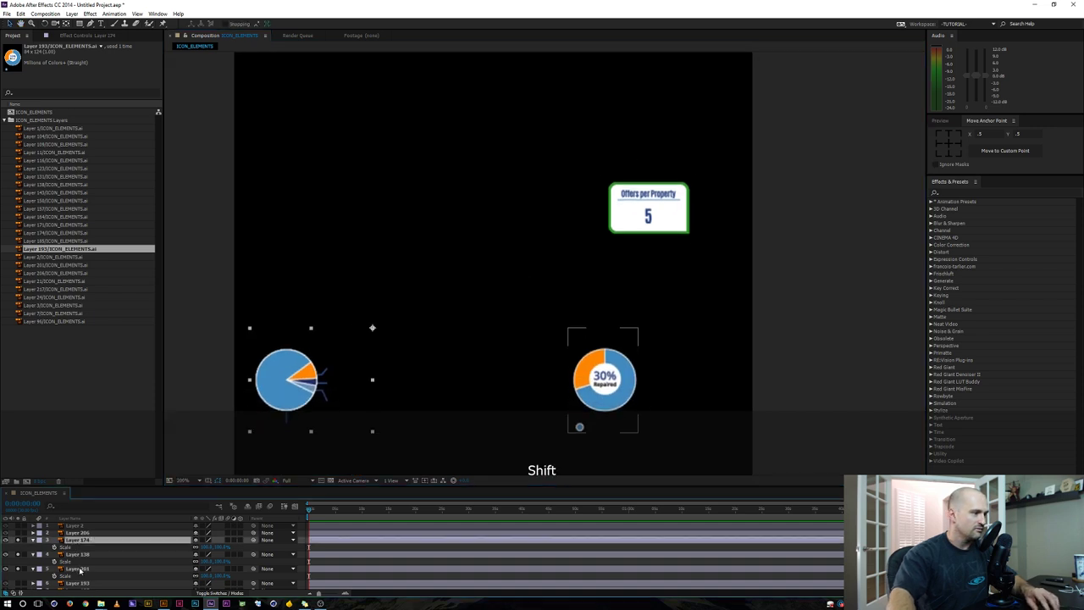
{"action": "left_click", "coordinate": [604, 379], "text": "shift"}
{"action": "left_click", "coordinate": [648, 208], "text": "shift"}
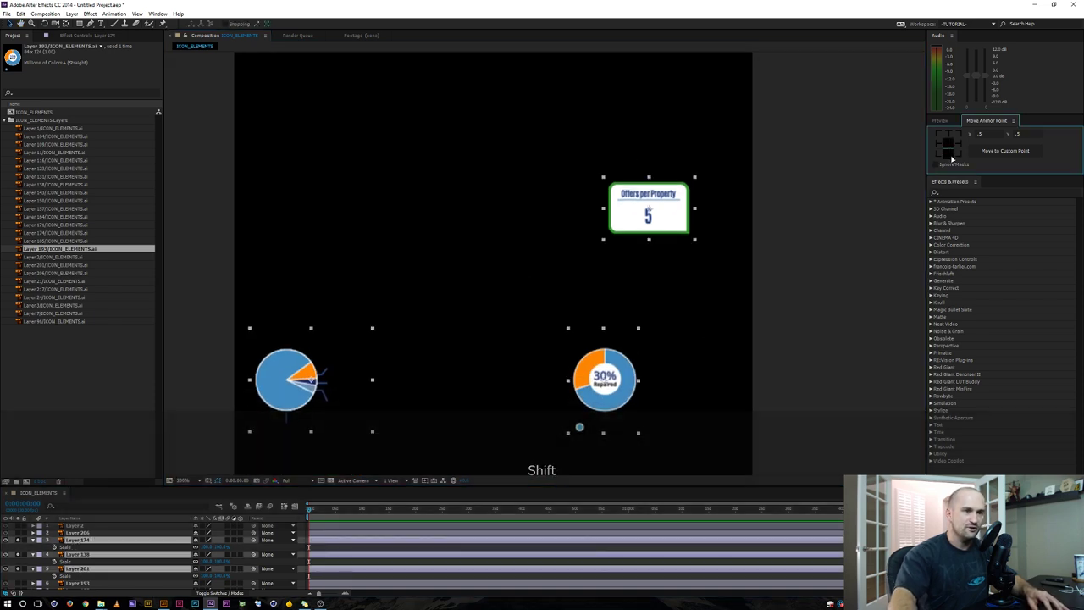
{"action": "left_click", "coordinate": [939, 155]}
{"action": "left_click", "coordinate": [948, 155]}
{"action": "left_click", "coordinate": [955, 155]}
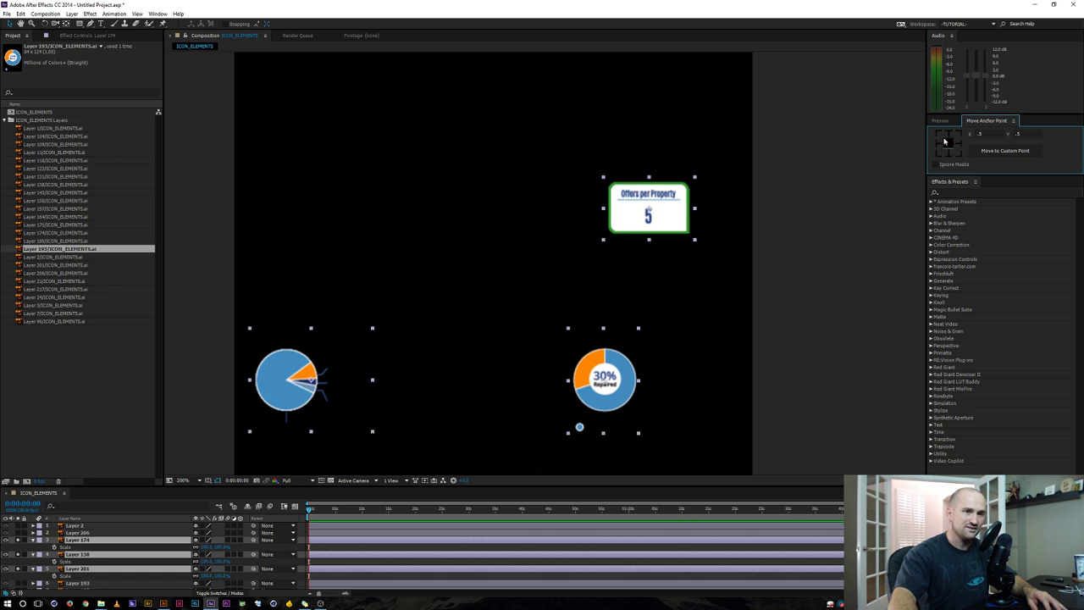
{"action": "left_click", "coordinate": [937, 134]}
{"action": "left_click", "coordinate": [947, 135]}
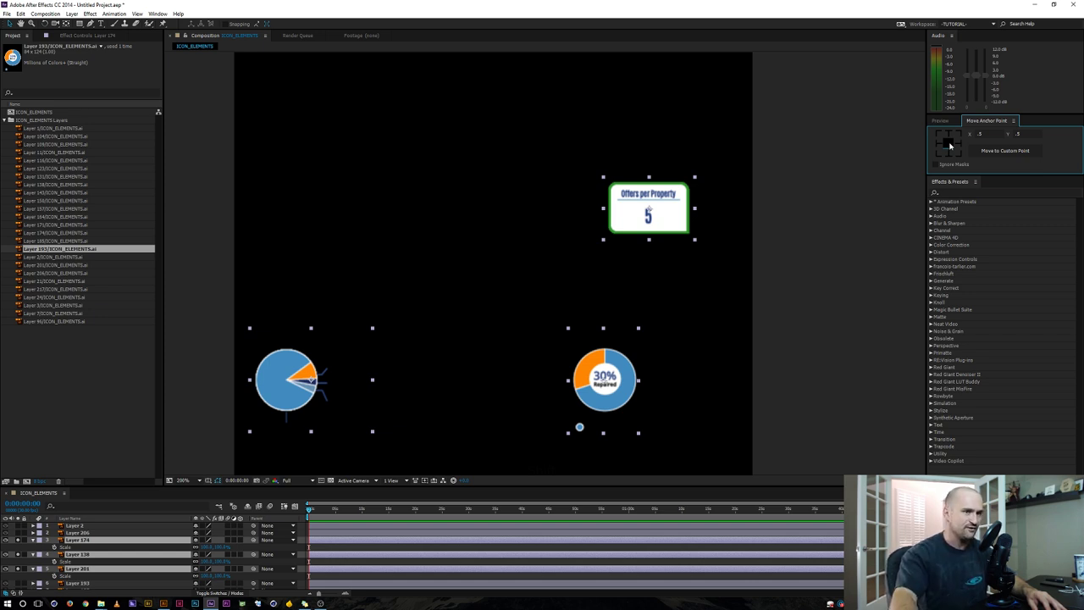
Deselect all layers and collapse the Scale properties of Layers 174, 138 and 201
{"action": "left_click", "coordinate": [31, 542]}
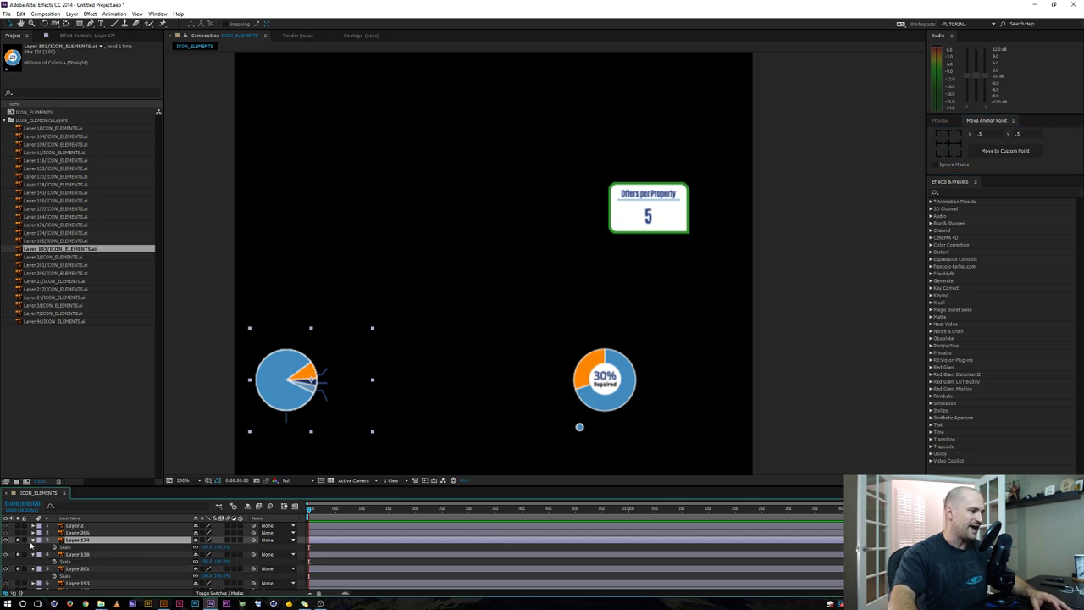
{"action": "key", "text": "ctrl+shift+a"}
{"action": "left_click", "coordinate": [33, 541]}
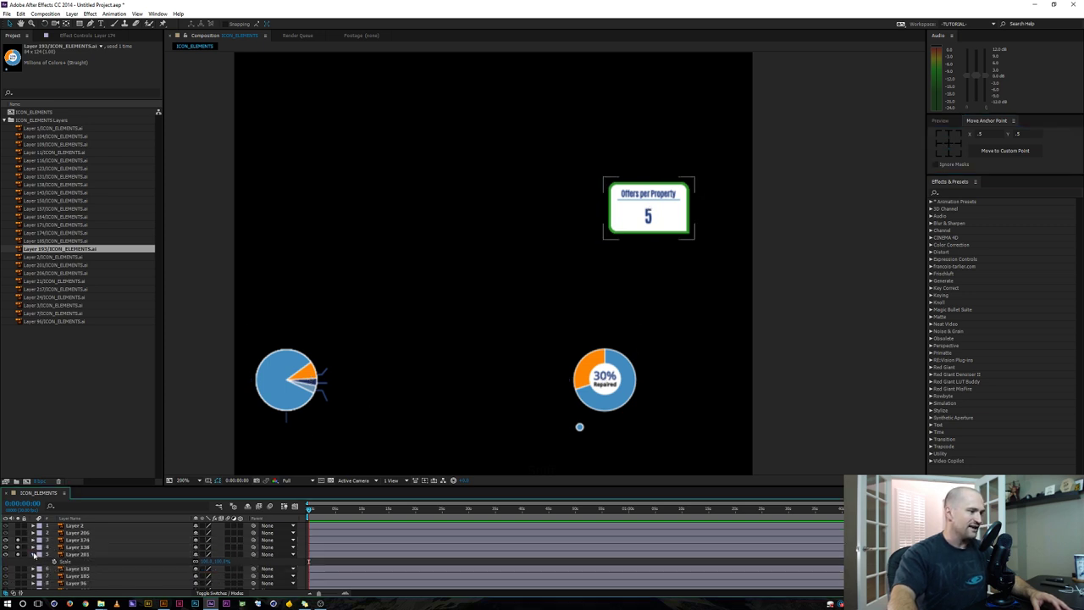
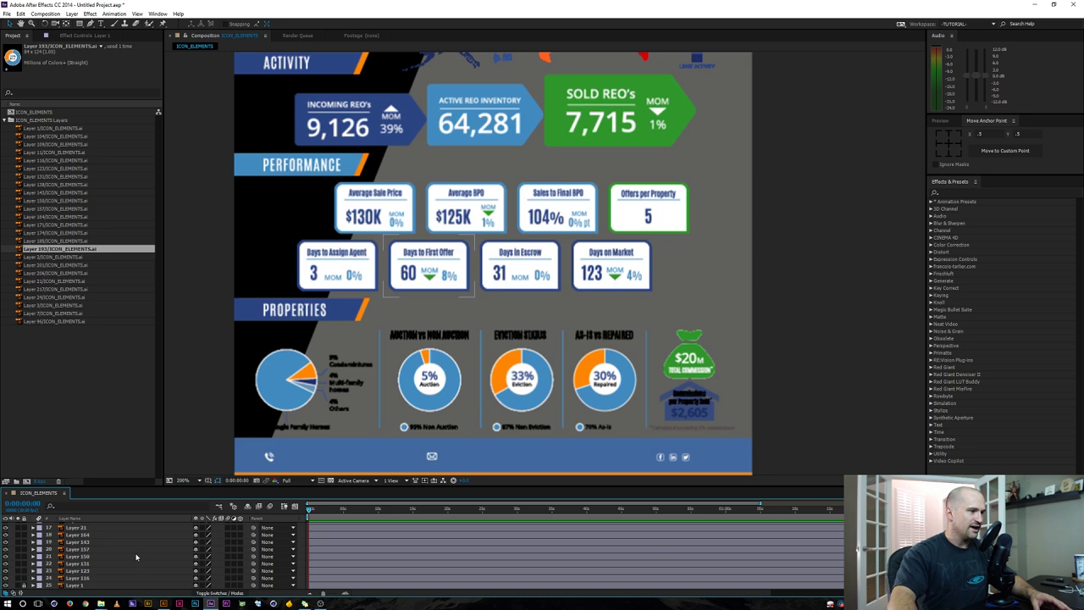
At 0:00:01:00, add 100% Scale keyframes to all layers from Layer 2 to Layer 116, leaving out the locked Layer 1
{"action": "key", "text": "shift+Page_Down"}
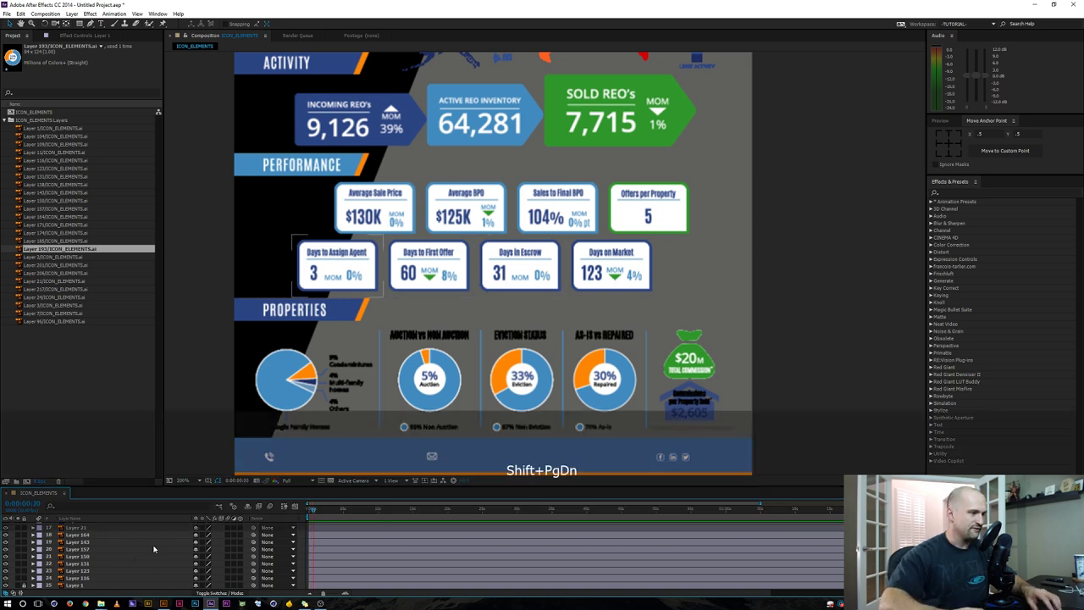
{"action": "key", "text": "grave"}
{"action": "left_click", "coordinate": [71, 67]}
{"action": "left_click", "coordinate": [77, 227], "text": "shift"}
{"action": "left_click", "coordinate": [75, 234], "text": "shift"}
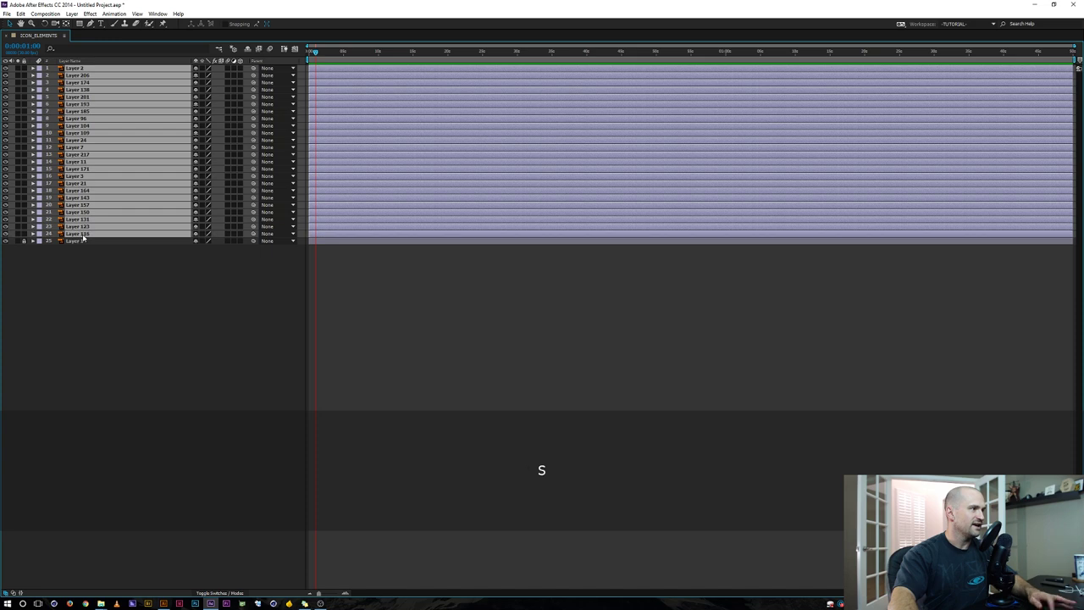
{"action": "key", "text": "s"}
{"action": "left_click", "coordinate": [54, 75]}
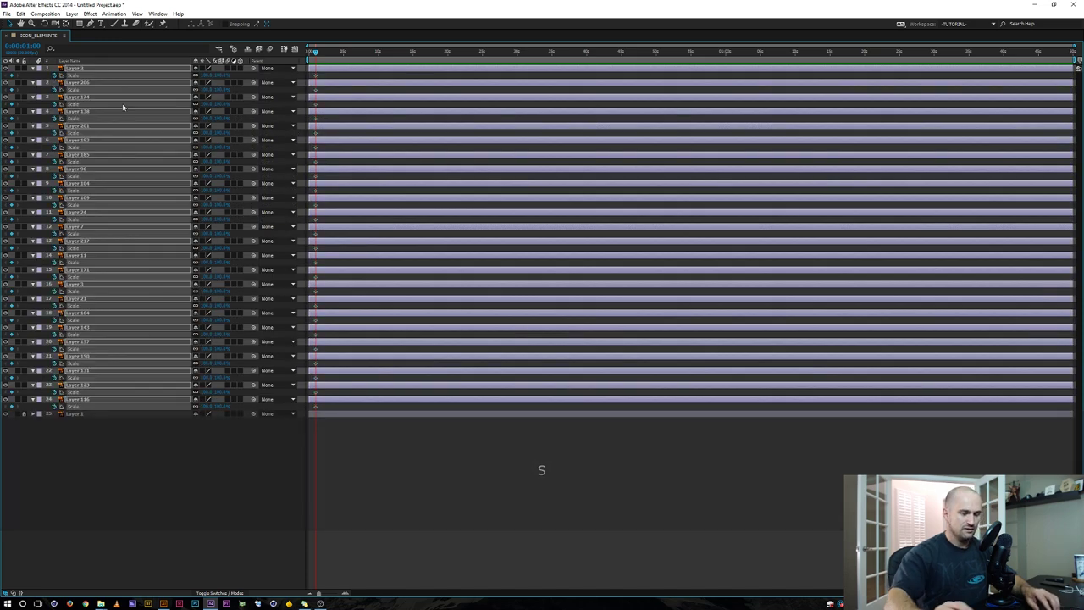
Keyframe the selected layers' Scale slightly above 100% at 0:00:00:16 and at 0% on the first frame
{"action": "key", "text": "shift+Page_Up"}
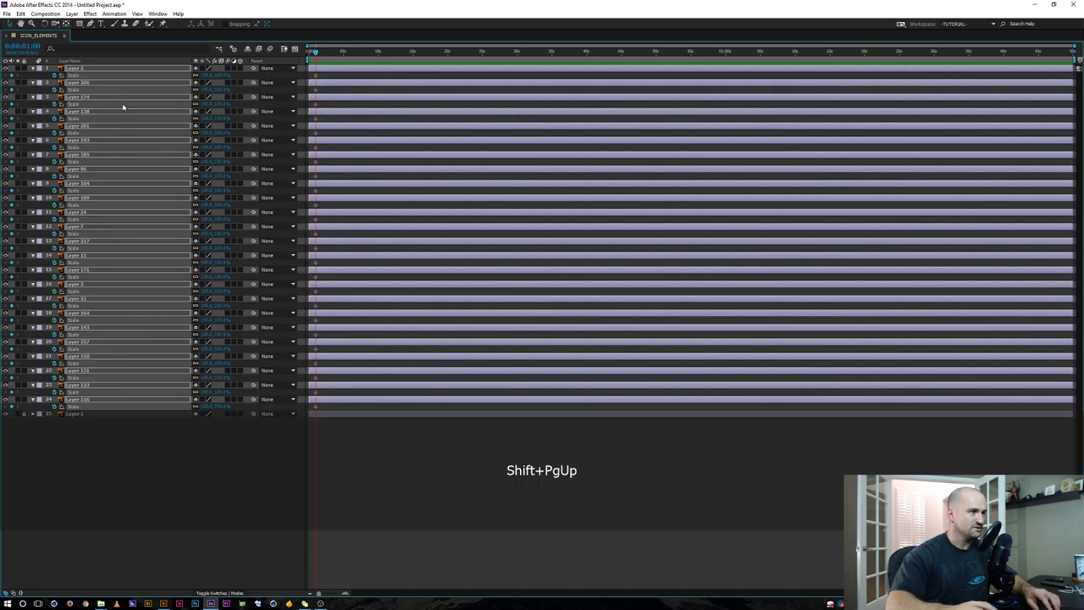
{"action": "key", "text": "Page_Up"}
{"action": "key", "text": "Page_Up"}
{"action": "key", "text": "Page_Up"}
{"action": "key", "text": "Page_Up"}
{"action": "key", "text": "grave"}
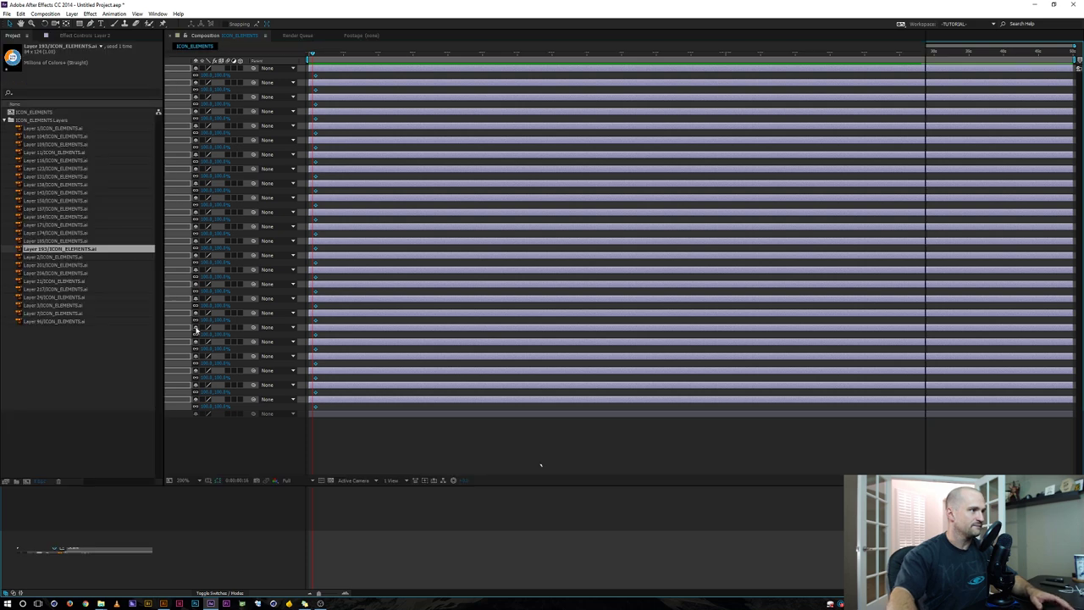
{"action": "left_click_drag", "start_coordinate": [203, 532], "coordinate": [215, 532]}
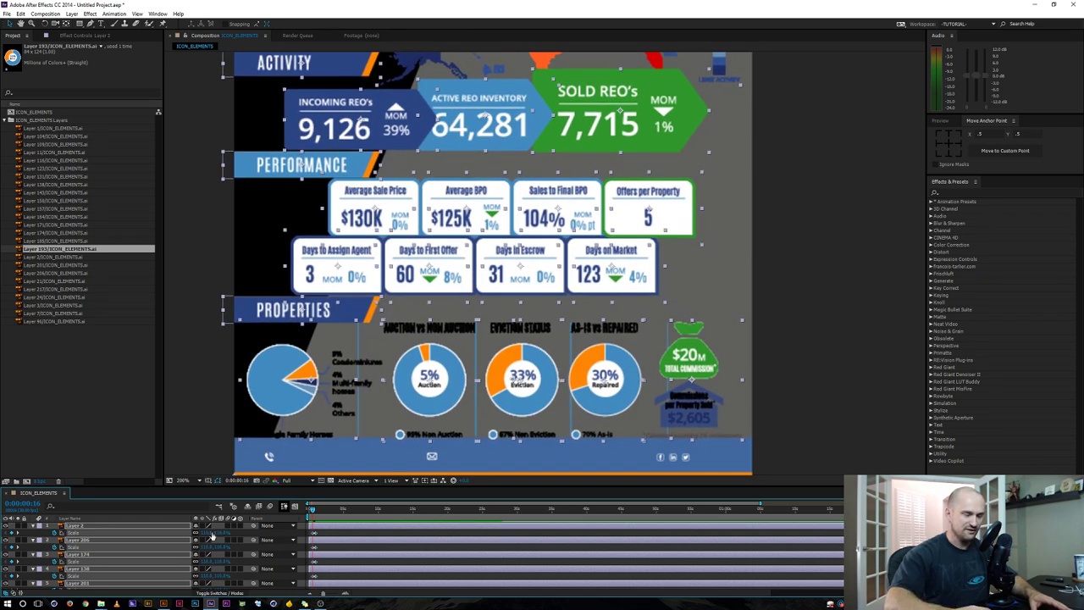
{"action": "key", "text": "Home"}
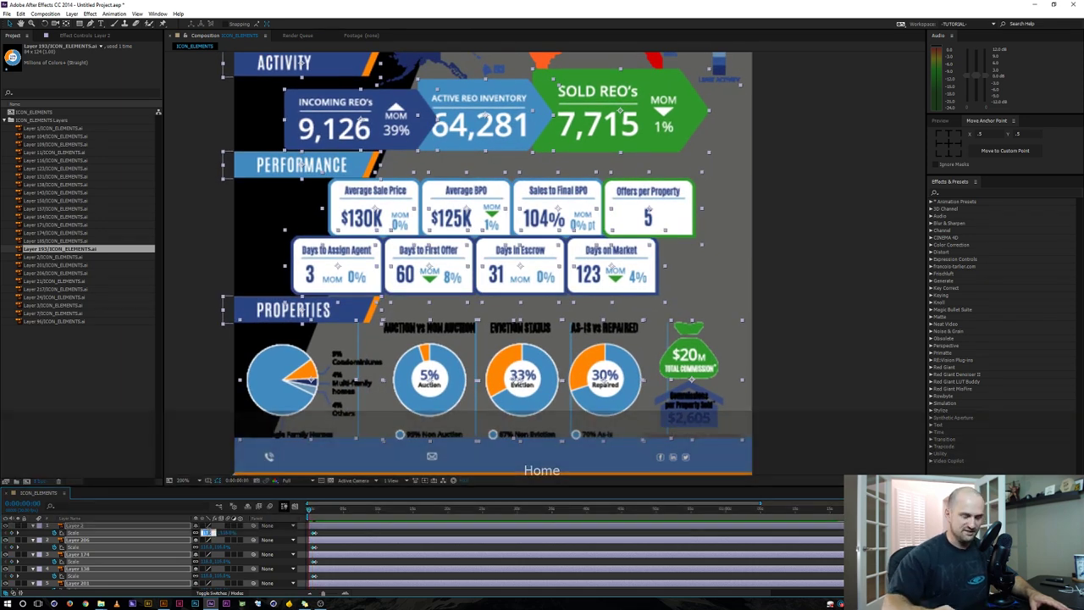
{"action": "key", "text": "Return"}
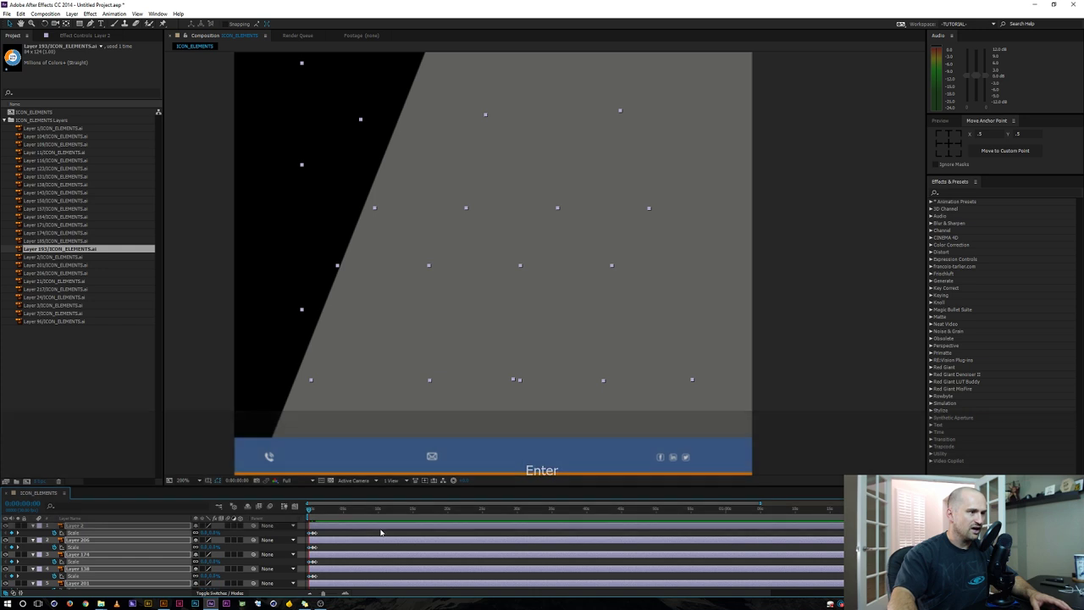
Apply Easy Ease to all Scale keyframes of the selected layers
{"action": "key", "text": "grave"}
{"action": "left_click_drag", "start_coordinate": [333, 82], "coordinate": [298, 427]}
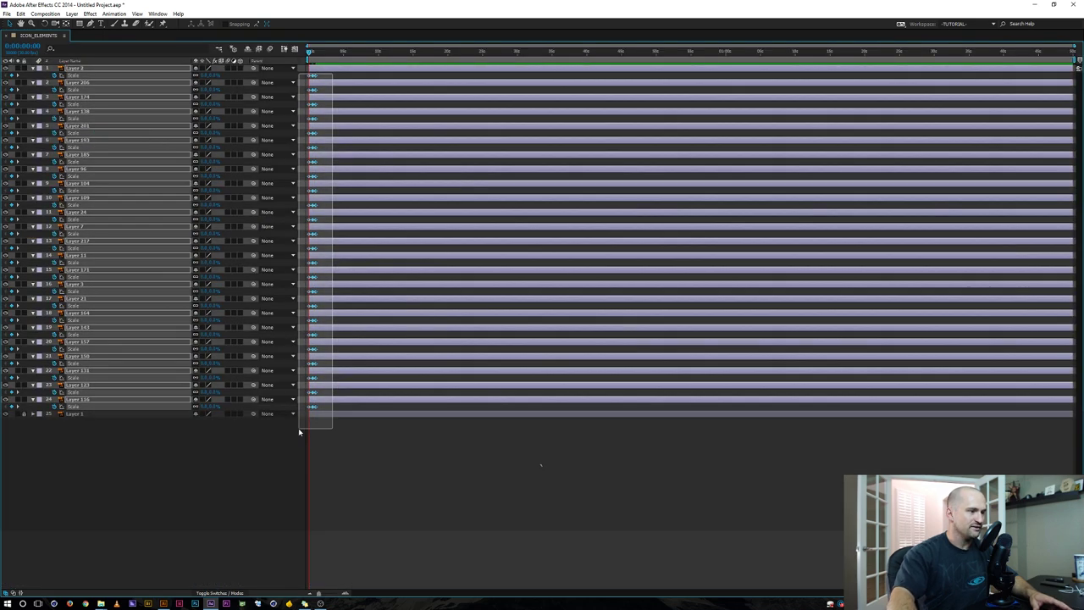
{"action": "key", "text": "F9"}
Change the last Scale keyframe of every layer to ease in only and shift it to about 0:00:01:09
{"action": "key", "text": "equal"}
{"action": "key", "text": "equal"}
{"action": "left_click_drag", "start_coordinate": [408, 77], "coordinate": [423, 409]}
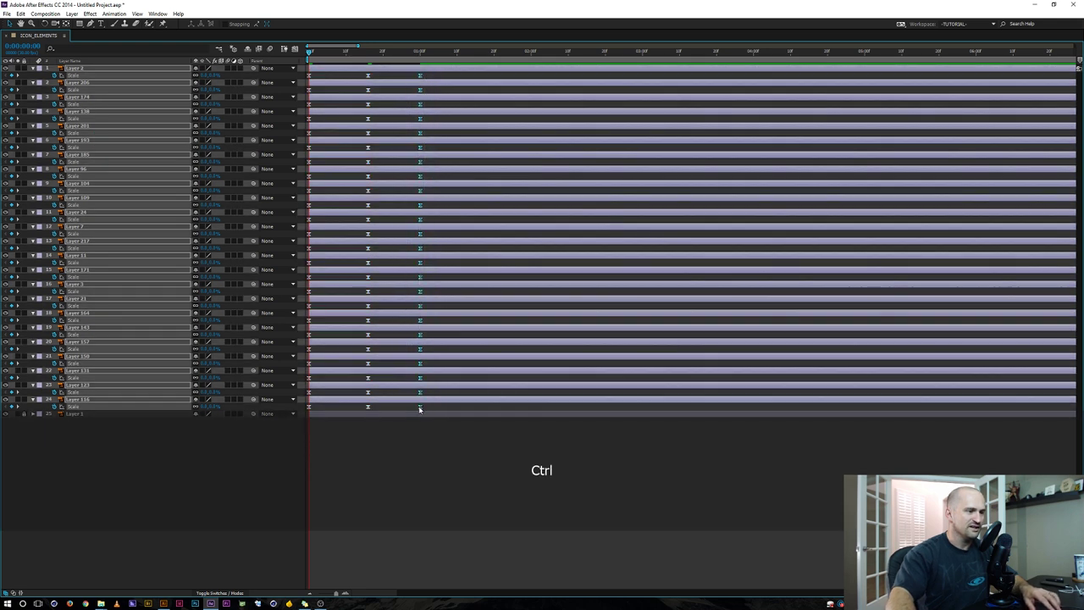
{"action": "right_click", "coordinate": [419, 407]}
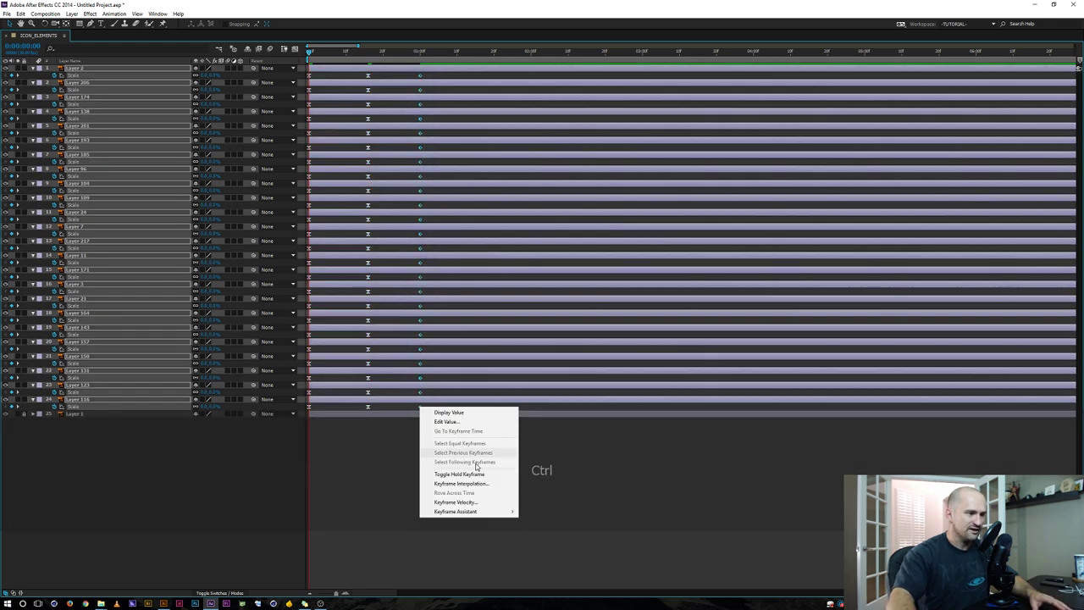
{"action": "mouse_move", "coordinate": [466, 510]}
{"action": "left_click", "coordinate": [360, 541]}
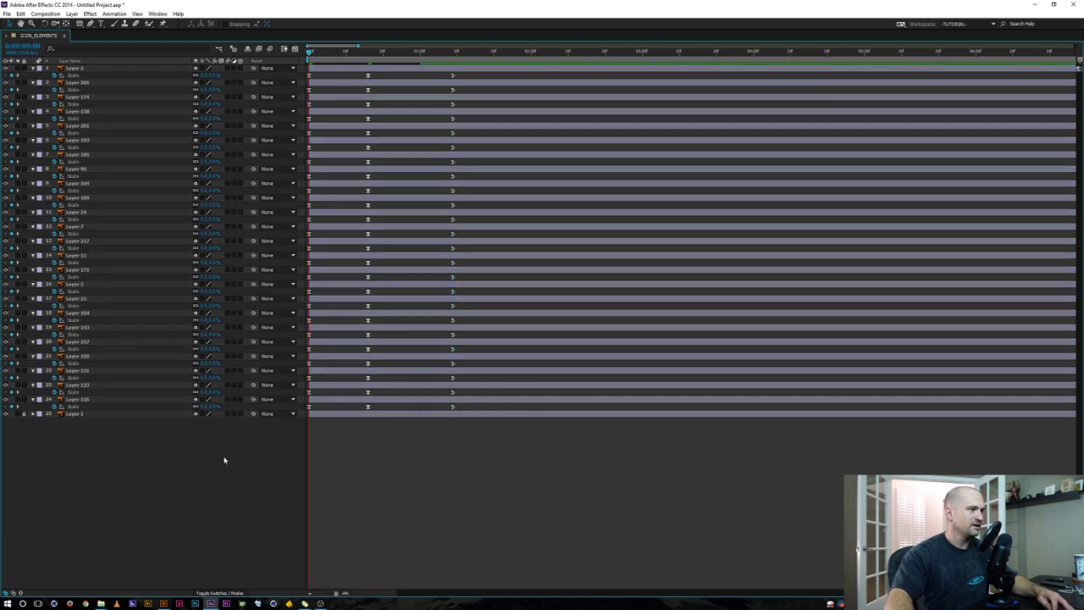
Collapse the expanded properties of all layers in the timeline and clear the layer selection
{"action": "key", "text": "ctrl+a"}
{"action": "key", "text": "ctrl+grave"}
{"action": "left_click", "coordinate": [156, 433]}
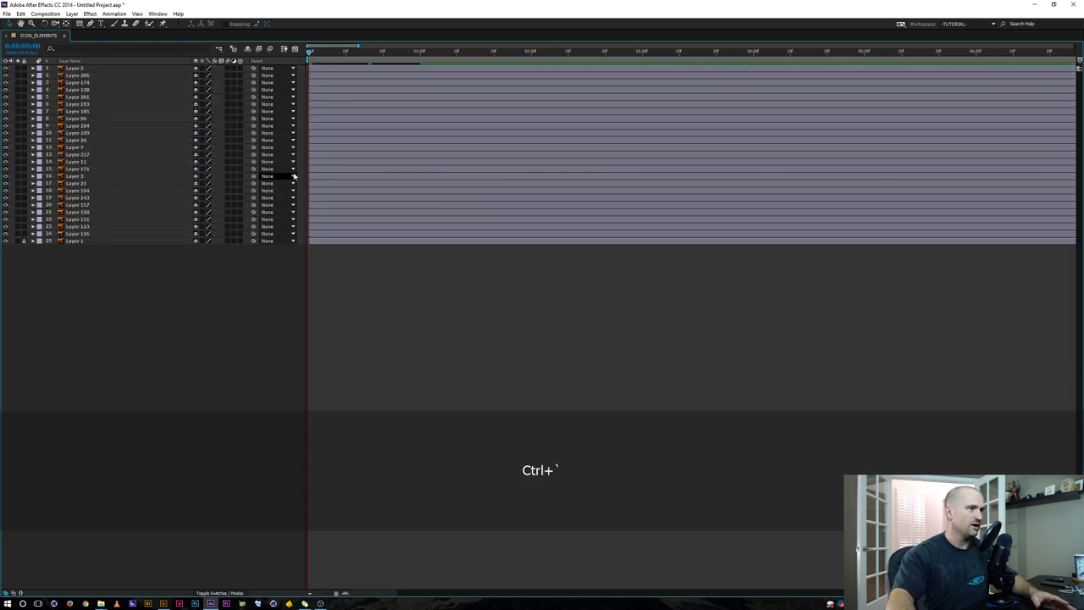
Stagger the start times of the layers above Layer 1 by offsetting their bars unevenly by a few frames
{"action": "left_click_drag", "start_coordinate": [338, 70], "coordinate": [342, 125]}
{"action": "left_click", "coordinate": [362, 99]}
{"action": "left_click", "coordinate": [334, 89]}
{"action": "left_click", "coordinate": [333, 83]}
{"action": "left_click", "coordinate": [333, 140]}
{"action": "left_click", "coordinate": [330, 155]}
{"action": "left_click", "coordinate": [330, 169]}
{"action": "left_click_drag", "start_coordinate": [330, 191], "coordinate": [347, 190]}
{"action": "left_click", "coordinate": [343, 155]}
{"action": "left_click", "coordinate": [338, 140]}
{"action": "left_click_drag", "start_coordinate": [334, 133], "coordinate": [333, 155]}
{"action": "left_click", "coordinate": [331, 147]}
{"action": "left_click_drag", "start_coordinate": [319, 197], "coordinate": [340, 212]}
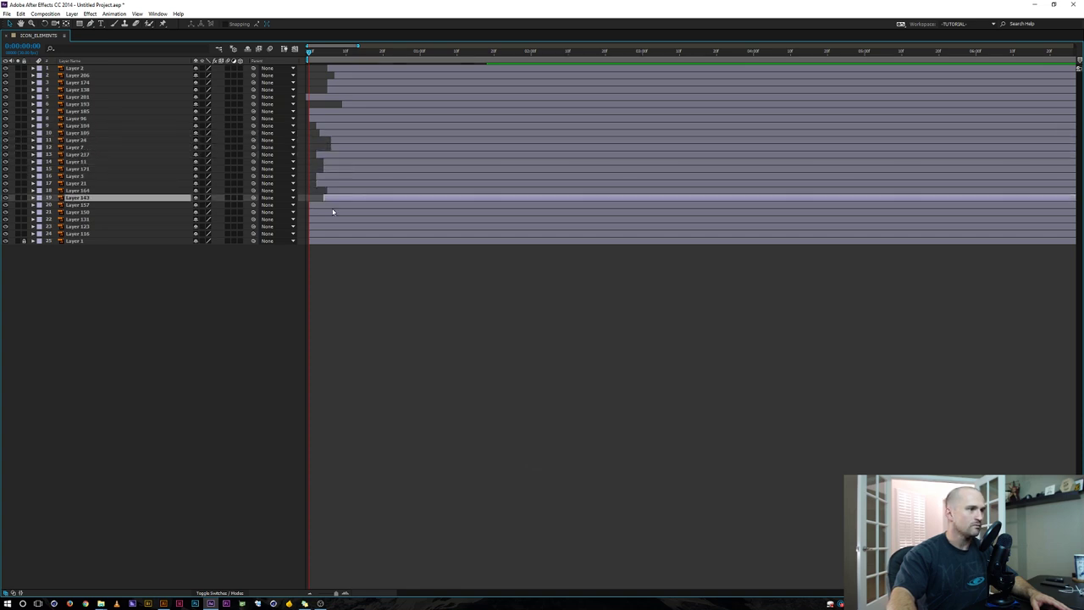
{"action": "left_click_drag", "start_coordinate": [318, 234], "coordinate": [326, 234]}
{"action": "left_click_drag", "start_coordinate": [315, 118], "coordinate": [322, 119]}
{"action": "left_click_drag", "start_coordinate": [338, 76], "coordinate": [320, 76]}
{"action": "left_click_drag", "start_coordinate": [348, 104], "coordinate": [318, 140]}
{"action": "left_click", "coordinate": [336, 147], "text": "shift"}
End the work area at 0:00:01:14 and run a RAM preview of the staggered scale animation
{"action": "key", "text": "grave"}
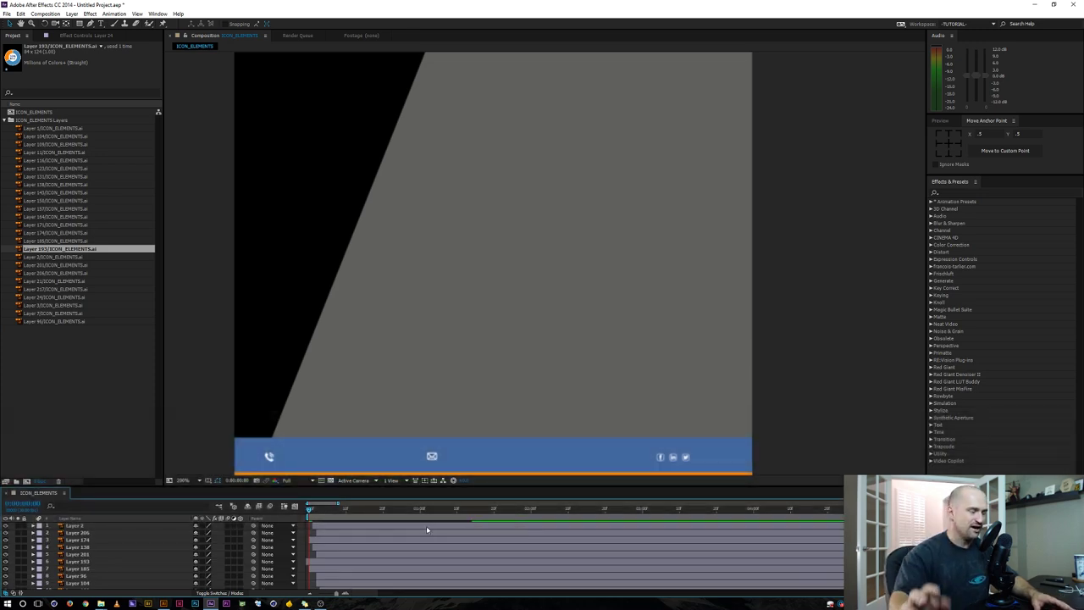
{"action": "key", "text": "Home"}
{"action": "left_click_drag", "start_coordinate": [396, 513], "coordinate": [471, 509]}
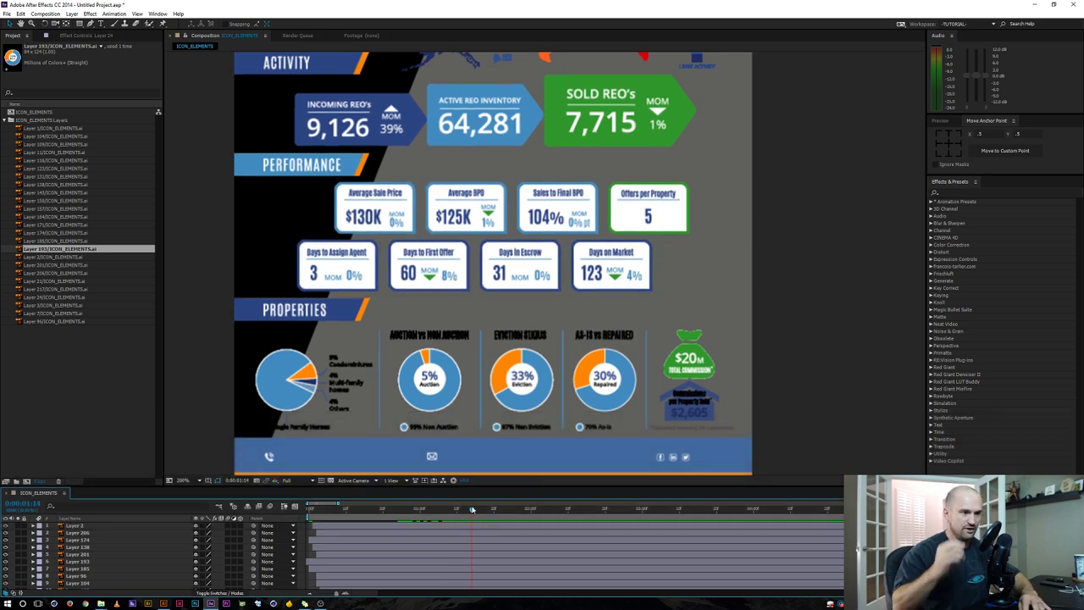
{"action": "key", "text": "n"}
{"action": "key", "text": "0"}
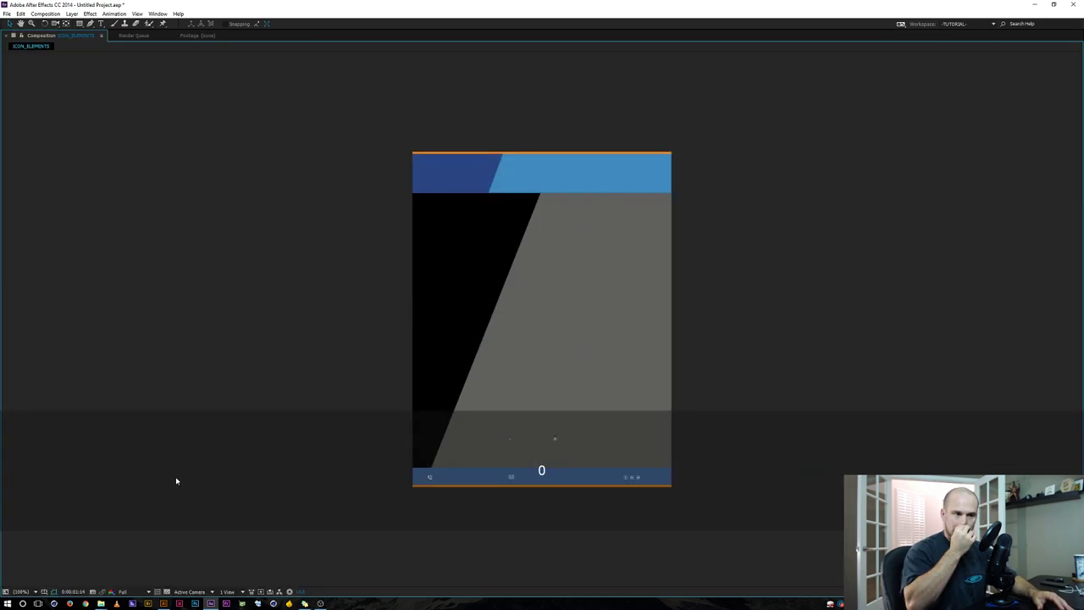